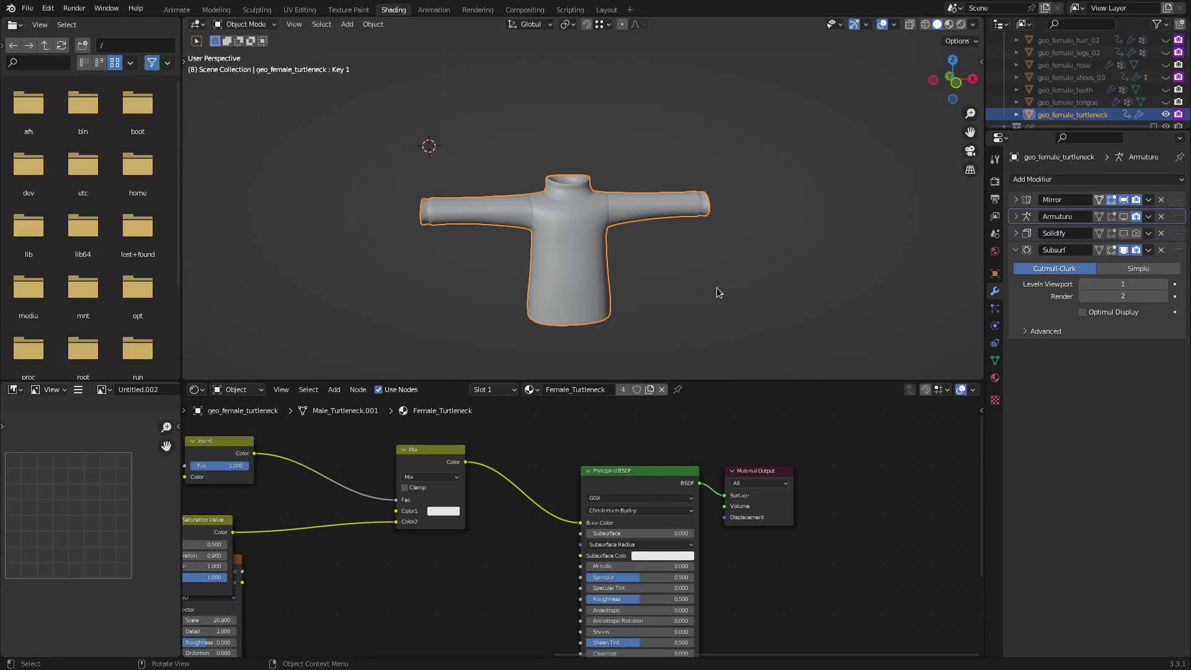
Step: Change the image editor area to the UV Editor
{"action": "left_click", "coordinate": [13, 390]}
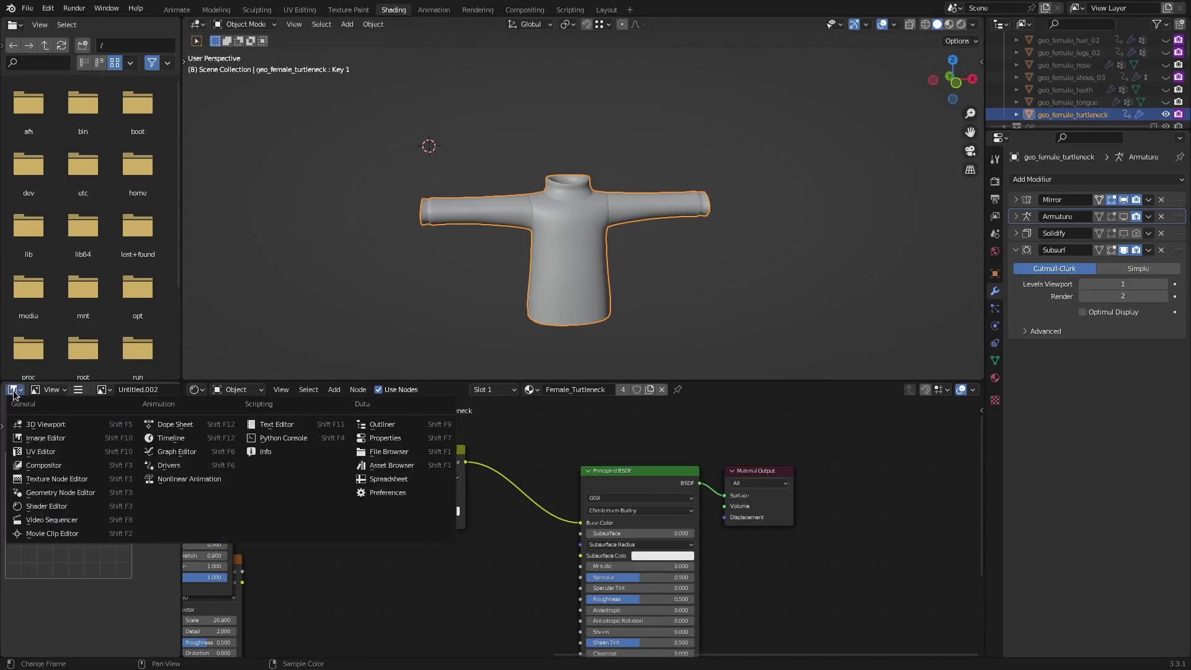
{"action": "left_click", "coordinate": [33, 452]}
Step: Put the turtleneck in Edit Mode with edge selection
{"action": "middle_click_drag", "start_coordinate": [615, 291], "coordinate": [627, 299]}
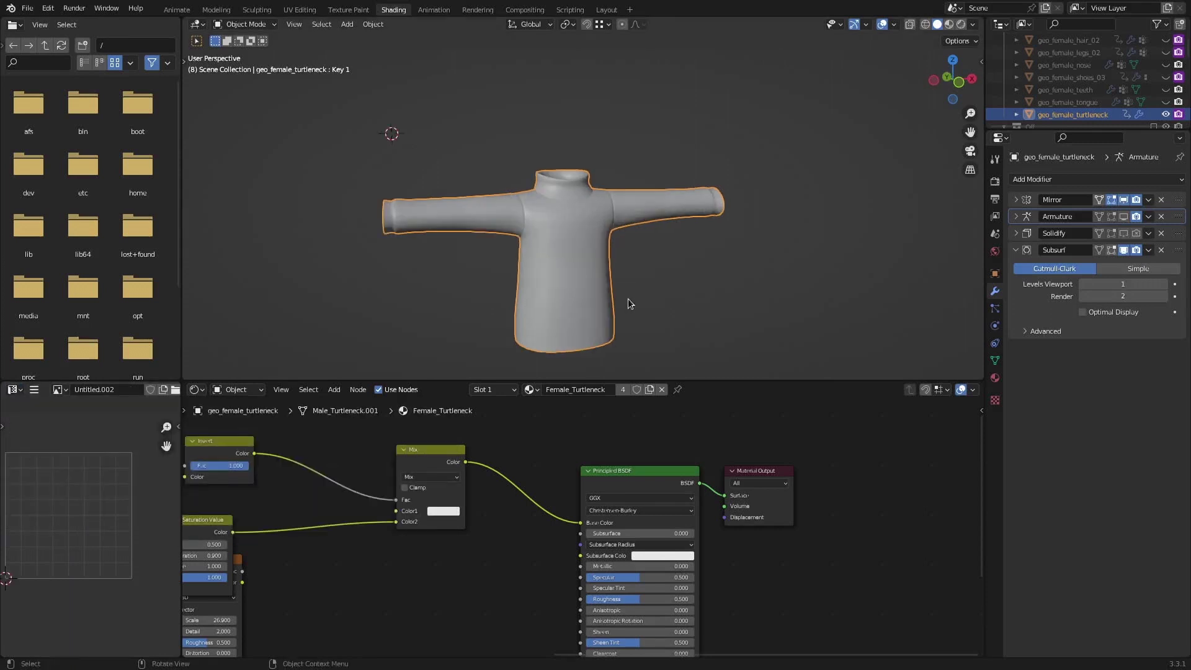
{"action": "key", "text": "ctrl+Tab"}
{"action": "left_click", "coordinate": [687, 301]}
{"action": "middle_click_drag", "start_coordinate": [686, 301], "coordinate": [715, 273]}
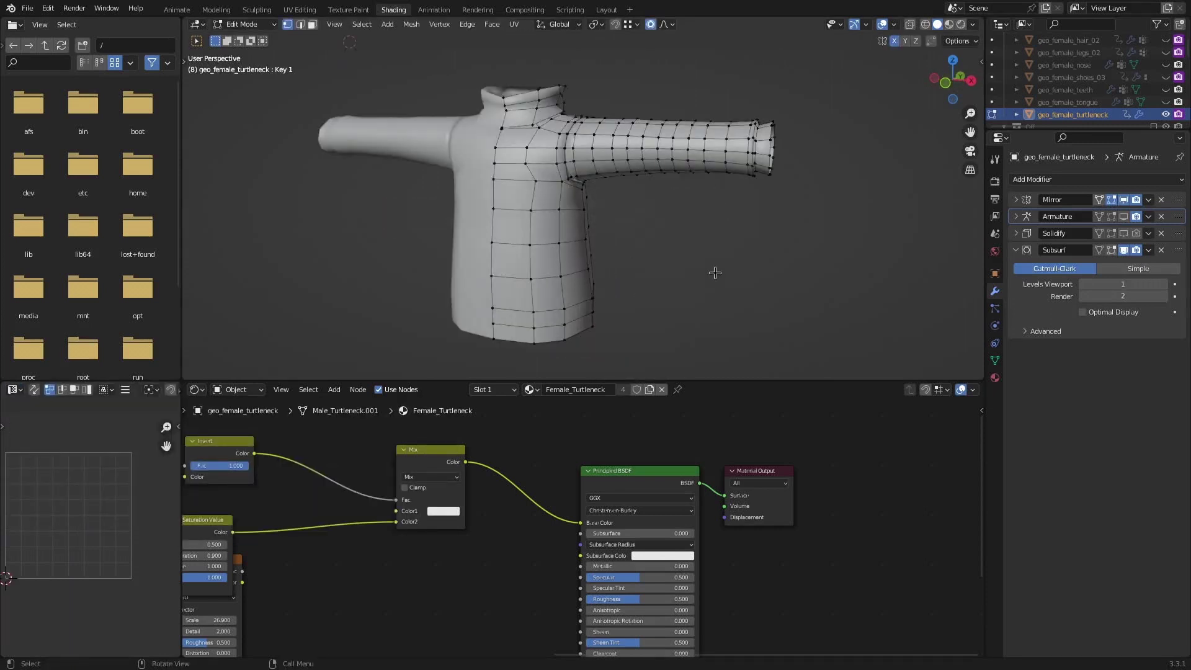
{"action": "key", "text": "2"}
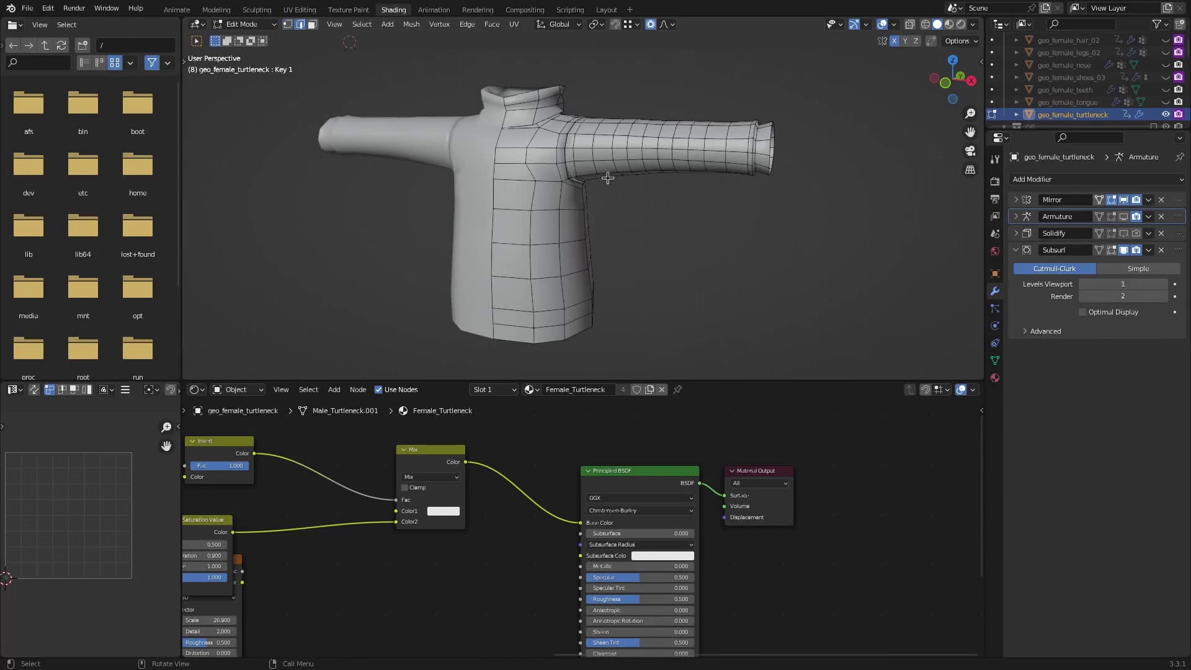
Step: Select the edge path up the torso's side to the armpit and continue it along the sleeve's underside
{"action": "middle_click_drag", "start_coordinate": [610, 181], "coordinate": [578, 288]}
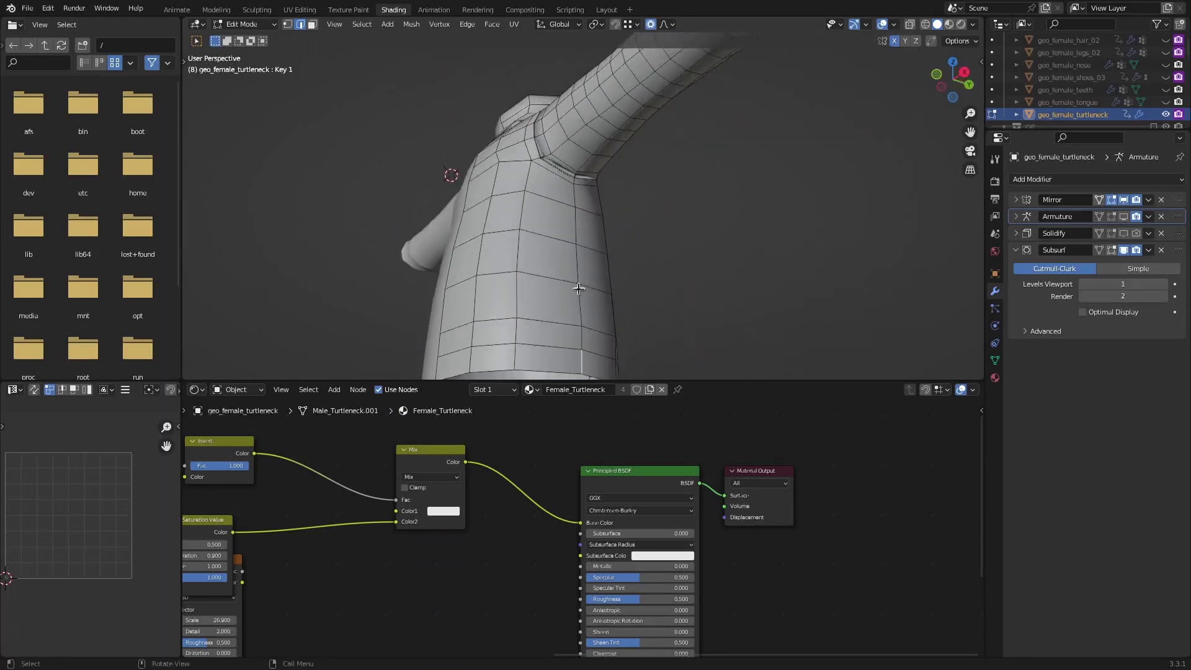
{"action": "left_click", "coordinate": [572, 191], "text": "ctrl"}
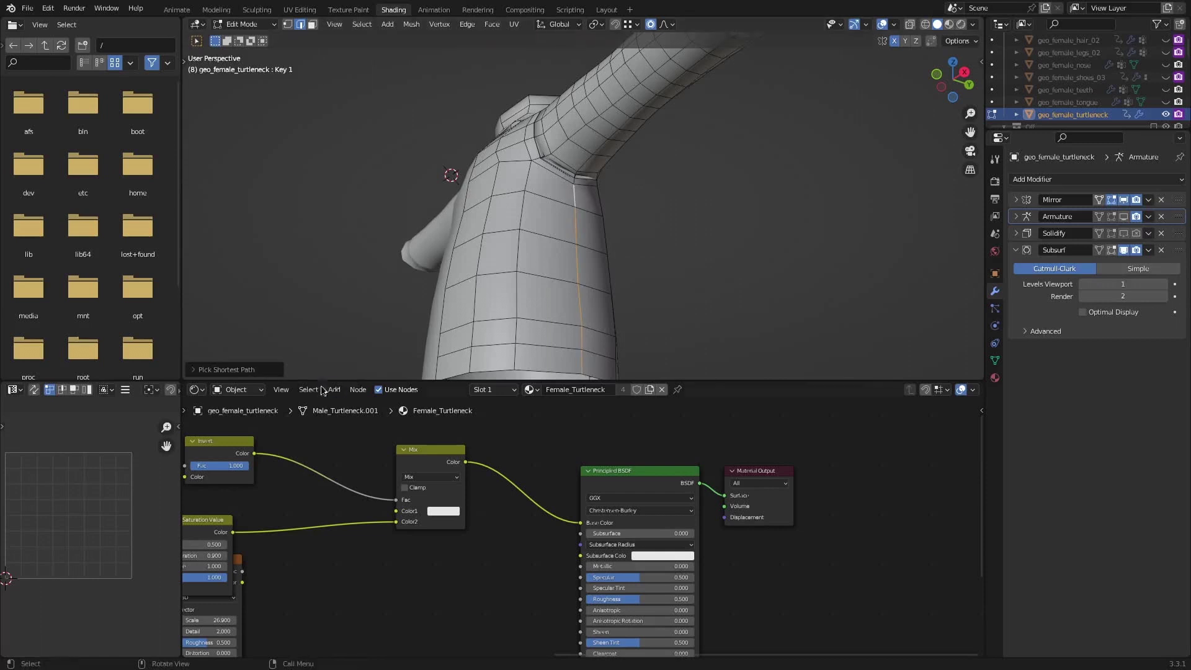
{"action": "middle_click_drag", "start_coordinate": [574, 180], "coordinate": [523, 200]}
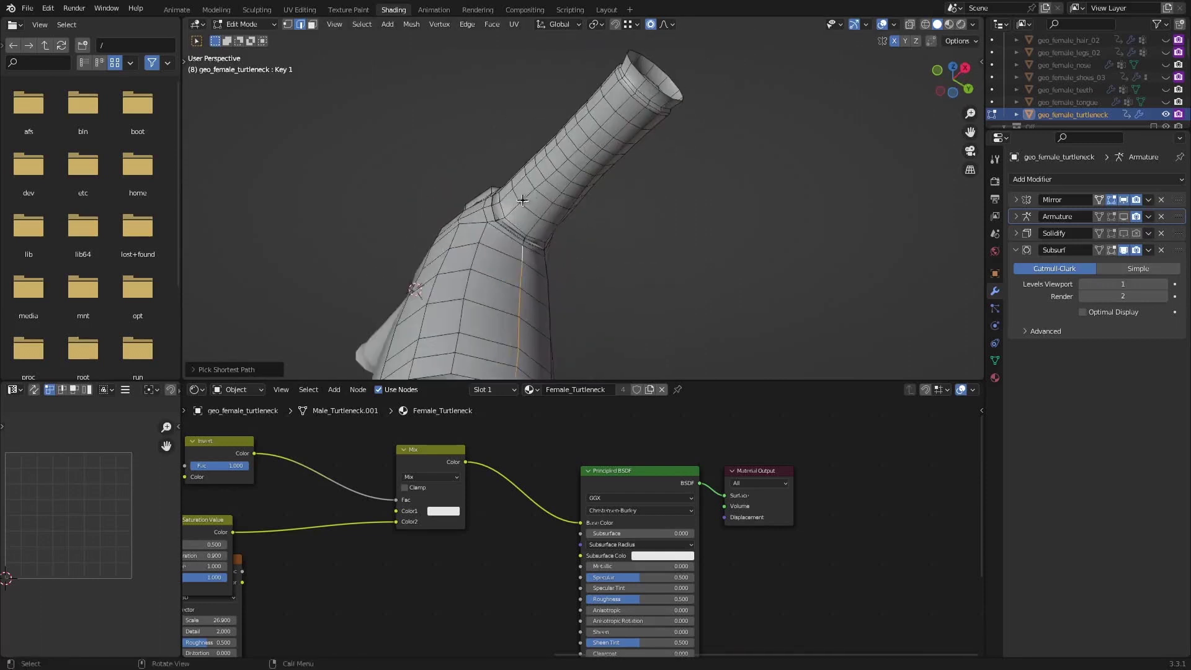
{"action": "scroll", "coordinate": [583, 155], "scroll_direction": "up", "scroll_amount": 2}
{"action": "middle_click_drag", "start_coordinate": [649, 77], "coordinate": [513, 202], "text": "shift"}
{"action": "left_click", "coordinate": [643, 144], "text": "ctrl"}
Step: Add the edge ring around the sleeve cuff to the selection and mark all selected edges as a seam
{"action": "scroll", "coordinate": [665, 123], "scroll_direction": "up", "scroll_amount": 2}
{"action": "scroll", "coordinate": [651, 191], "scroll_direction": "up", "scroll_amount": 2}
{"action": "left_click", "coordinate": [662, 188], "text": "shift"}
{"action": "left_click", "coordinate": [672, 178], "text": "shift"}
{"action": "left_click", "coordinate": [703, 255], "text": "shift"}
{"action": "left_click", "coordinate": [651, 250], "text": "ctrl"}
{"action": "left_click", "coordinate": [596, 258], "text": "ctrl"}
{"action": "left_click", "coordinate": [512, 204], "text": "ctrl"}
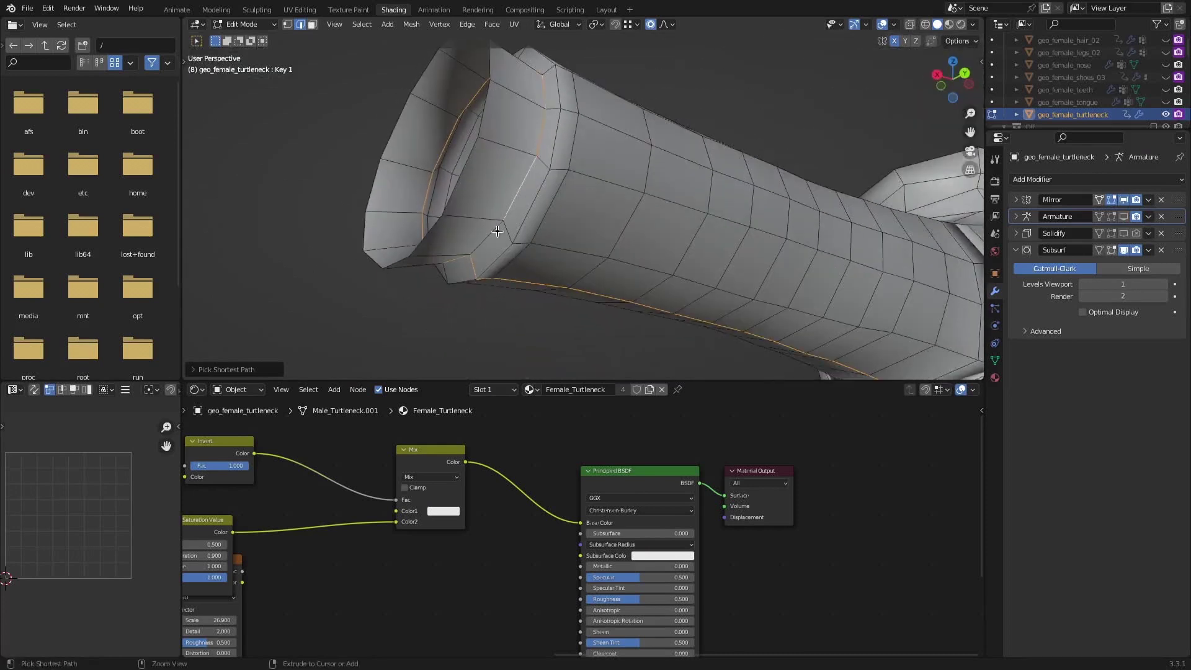
{"action": "left_click", "coordinate": [493, 233], "text": "ctrl"}
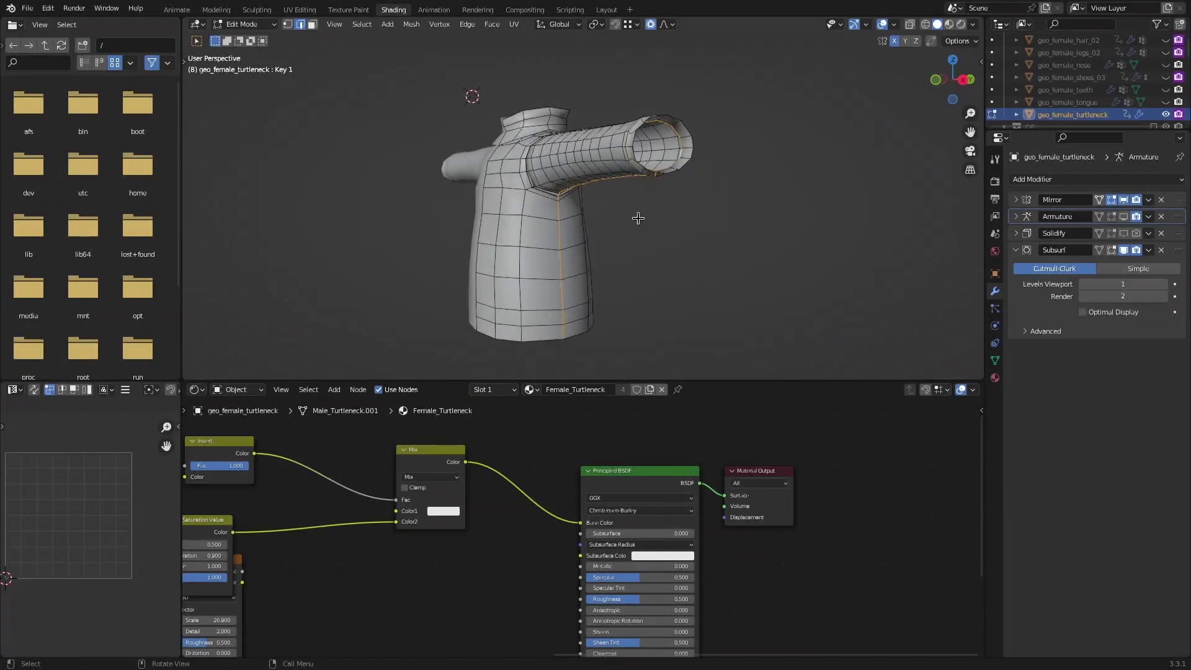
{"action": "right_click", "coordinate": [639, 218]}
{"action": "left_click", "coordinate": [601, 424]}
Step: Mark the collar's top rim edges as a seam
{"action": "middle_click_drag", "start_coordinate": [618, 256], "coordinate": [678, 277]}
{"action": "middle_click_drag", "start_coordinate": [679, 276], "coordinate": [749, 125]}
{"action": "scroll", "coordinate": [638, 267], "scroll_direction": "up", "scroll_amount": 1}
{"action": "middle_click_drag", "start_coordinate": [623, 230], "coordinate": [645, 255]}
{"action": "scroll", "coordinate": [550, 186], "scroll_direction": "up", "scroll_amount": 3}
{"action": "middle_click_drag", "start_coordinate": [499, 93], "coordinate": [495, 192], "text": "shift"}
{"action": "left_click", "coordinate": [556, 162]}
{"action": "left_click", "coordinate": [566, 214], "text": "ctrl"}
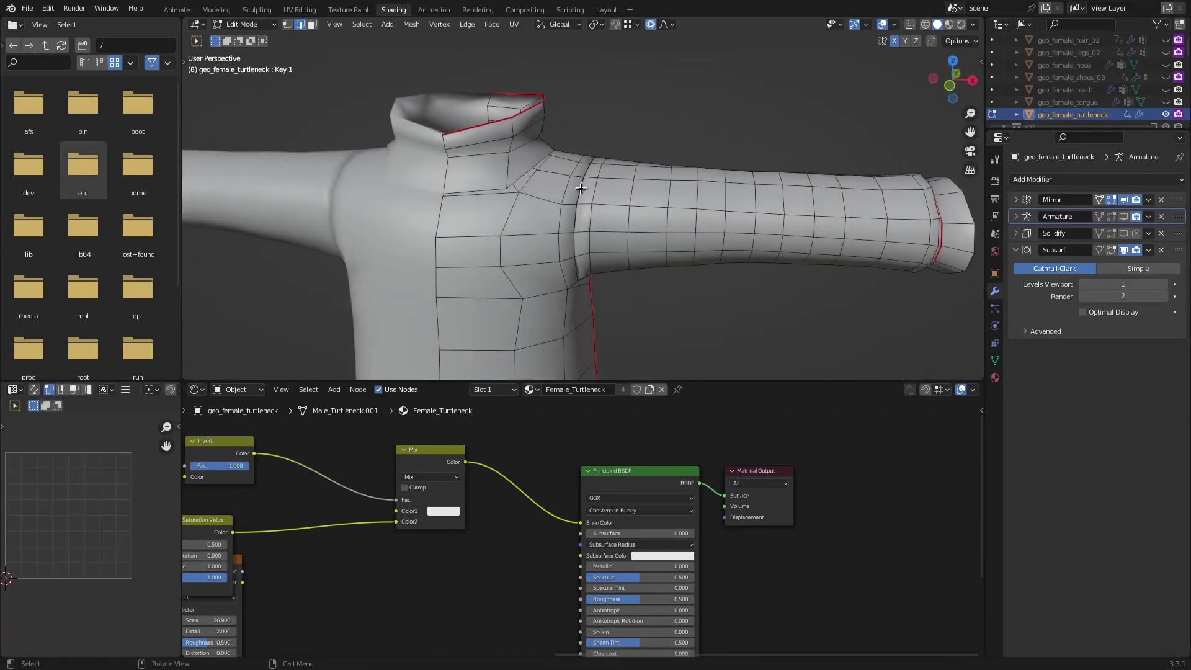
Step: Select an edge loop on the upper sleeve, grow the selection to the armhole, and hide that part of the sleeve
{"action": "scroll", "coordinate": [581, 188], "scroll_direction": "up", "scroll_amount": 6}
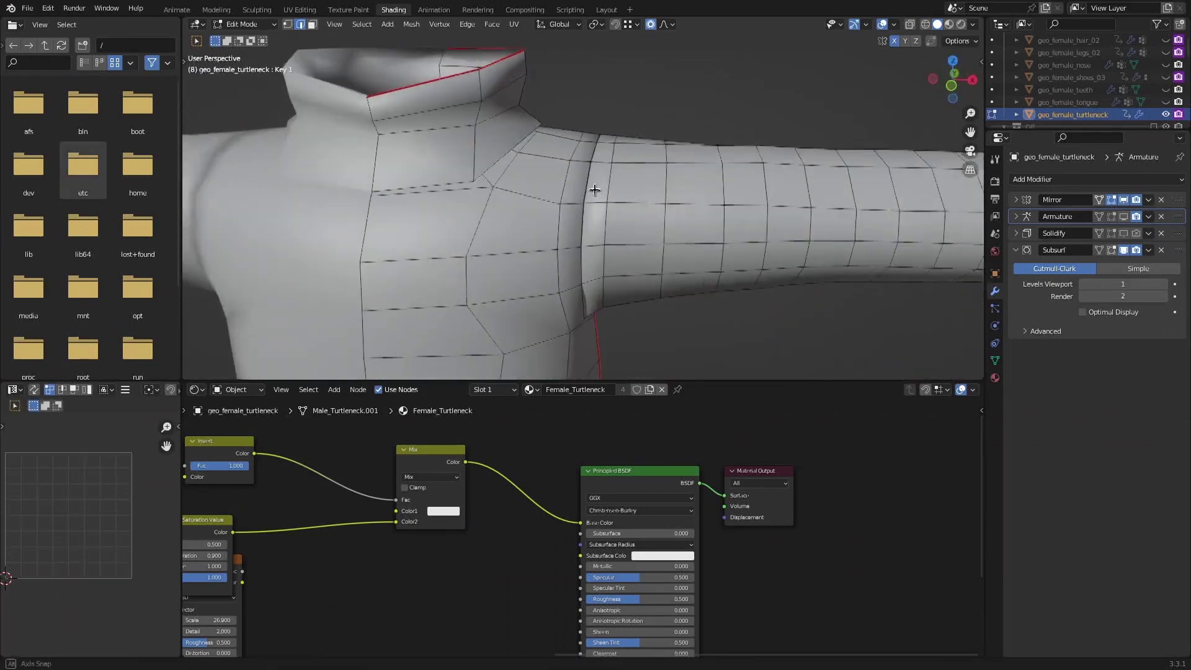
{"action": "scroll", "coordinate": [596, 116], "scroll_direction": "up", "scroll_amount": 8}
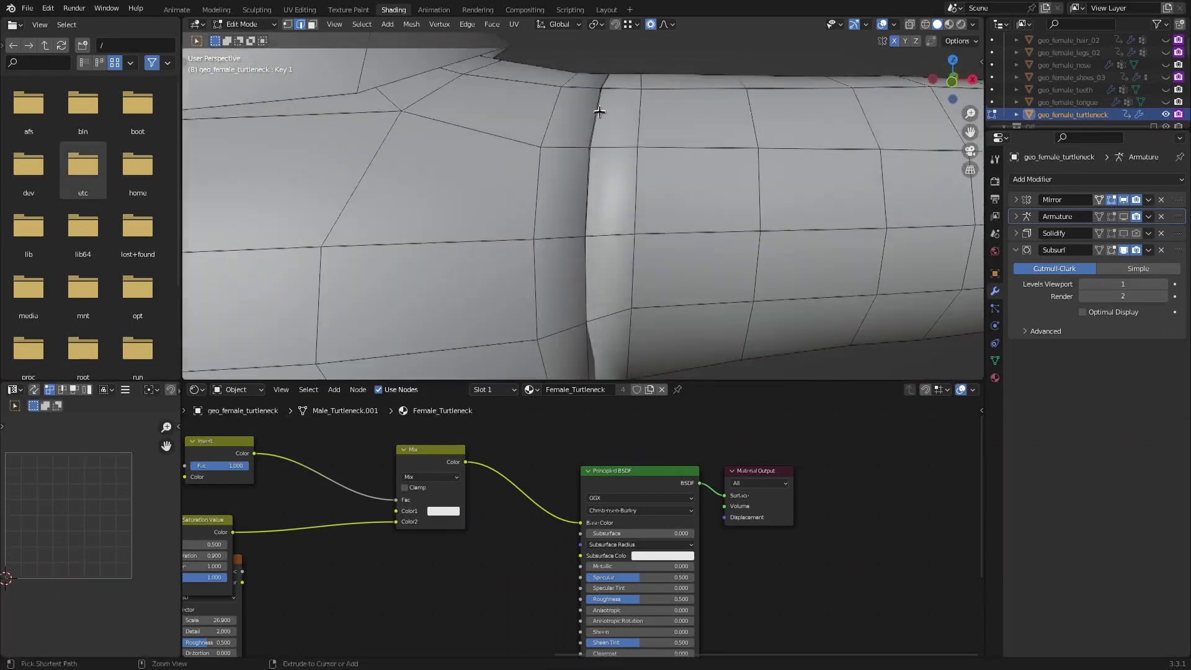
{"action": "scroll", "coordinate": [589, 185], "scroll_direction": "down", "scroll_amount": 8}
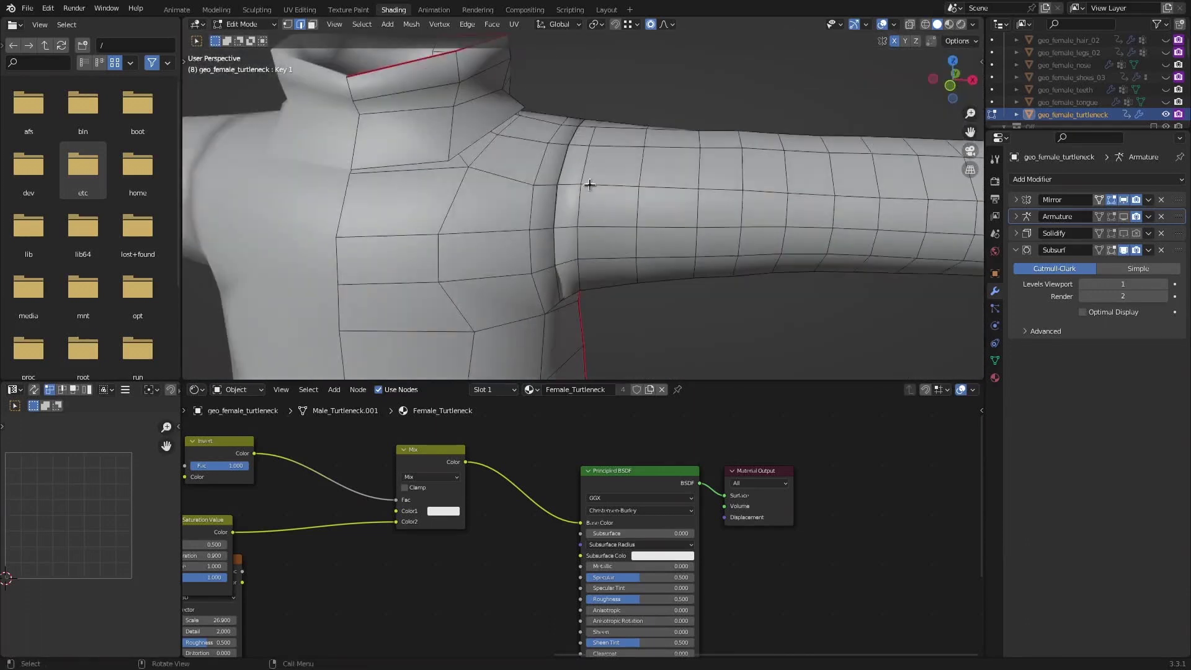
{"action": "scroll", "coordinate": [579, 187], "scroll_direction": "up", "scroll_amount": 4}
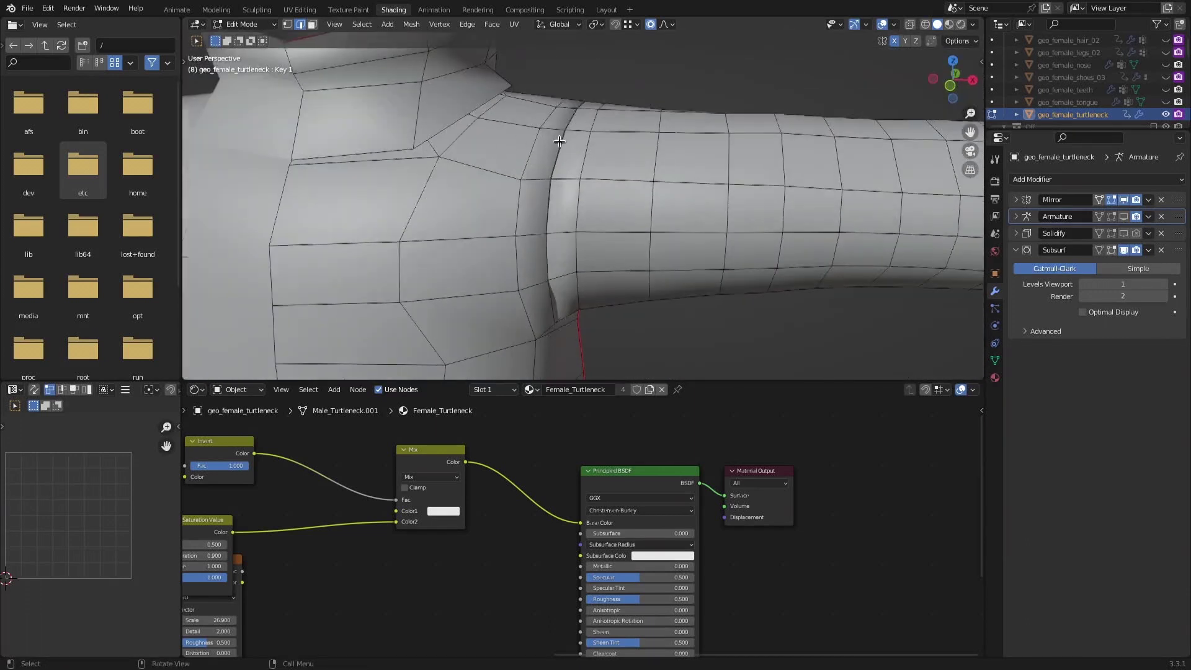
{"action": "scroll", "coordinate": [524, 224], "scroll_direction": "down", "scroll_amount": 2}
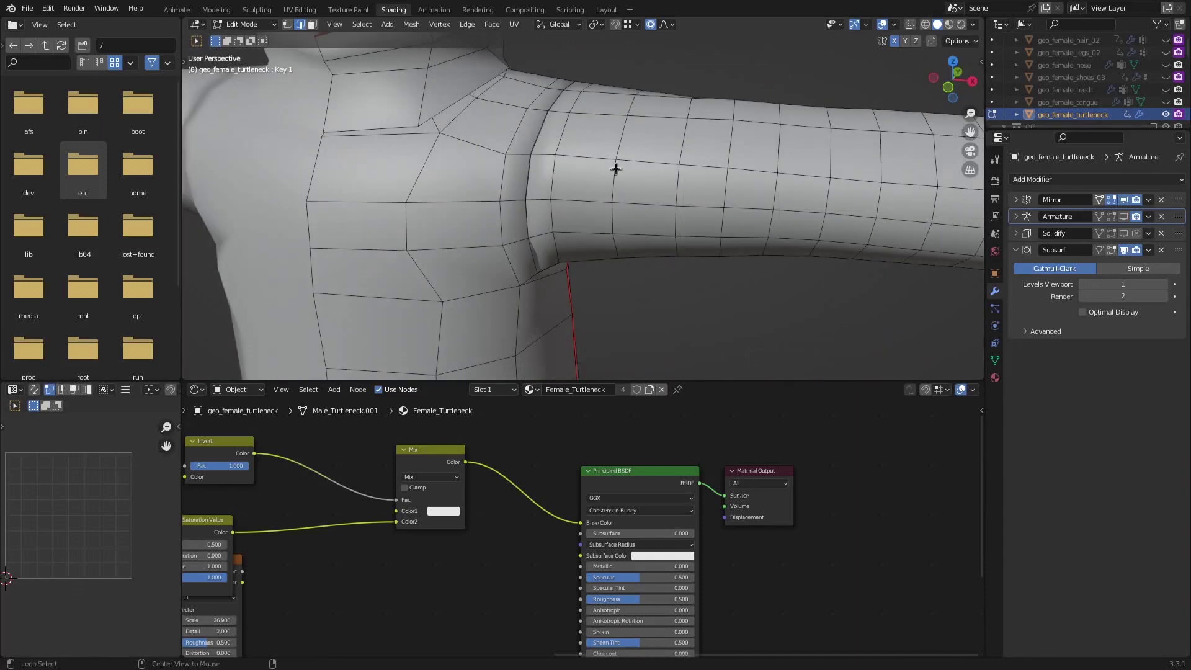
{"action": "left_click", "coordinate": [612, 148], "text": "alt"}
{"action": "middle_click", "coordinate": [614, 205], "text": "alt"}
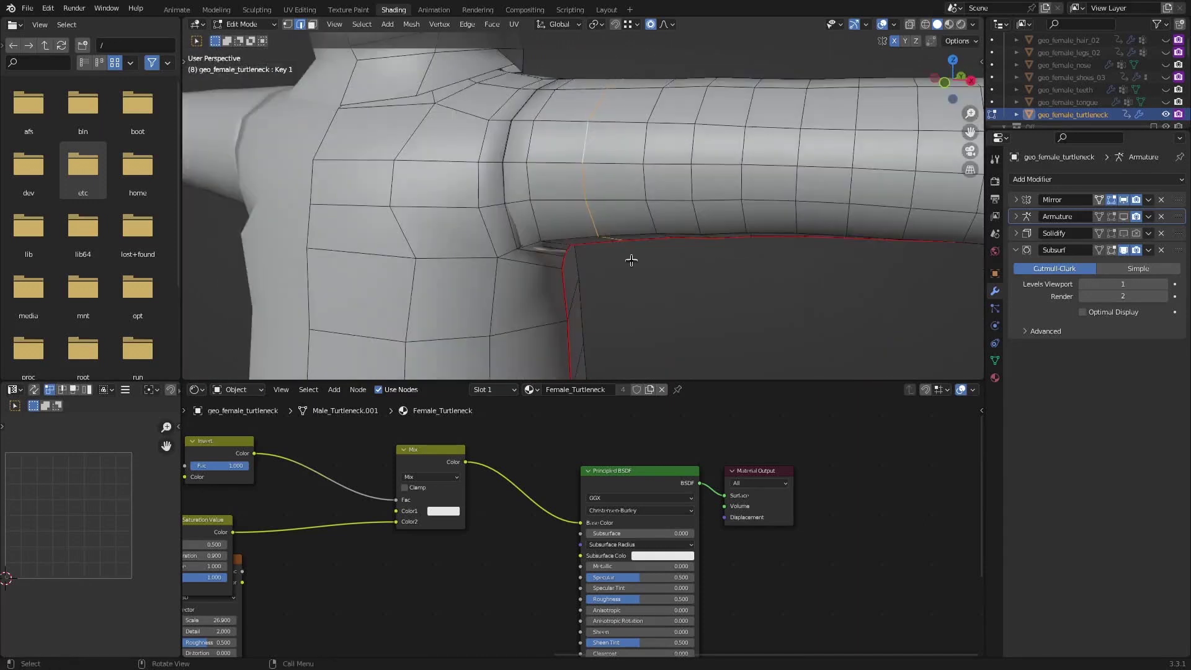
{"action": "middle_click_drag", "start_coordinate": [631, 260], "coordinate": [614, 186]}
{"action": "key", "text": "ctrl"}
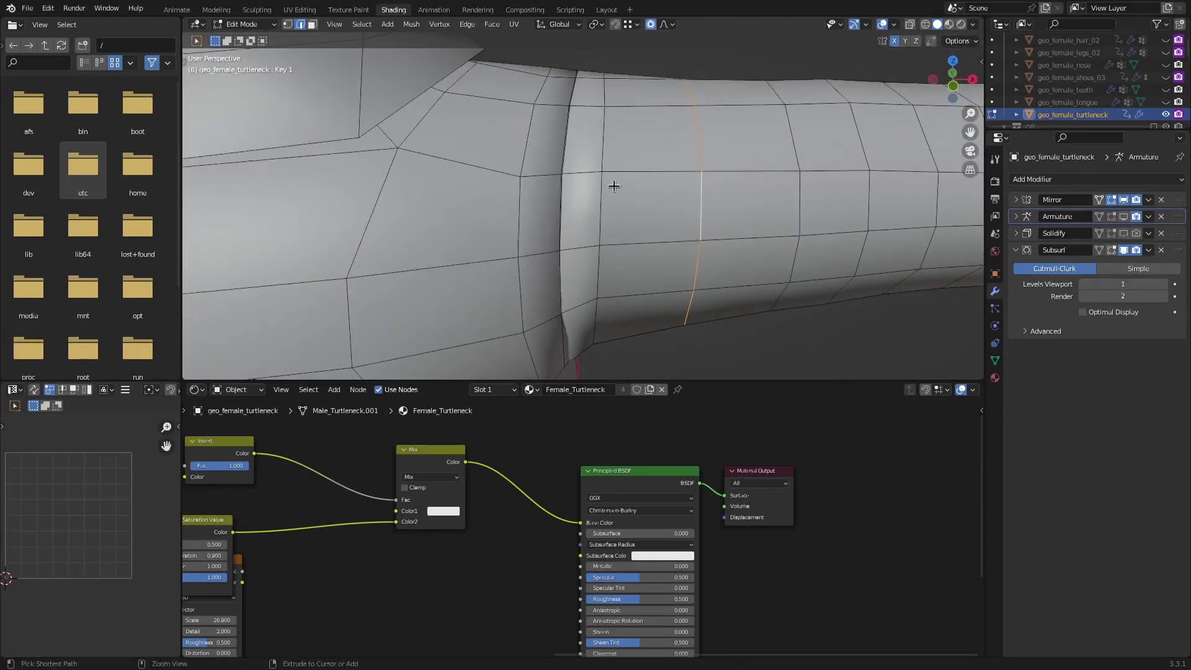
{"action": "key", "text": "ctrl+KP_Add"}
{"action": "scroll", "coordinate": [590, 183], "scroll_direction": "up", "scroll_amount": 5}
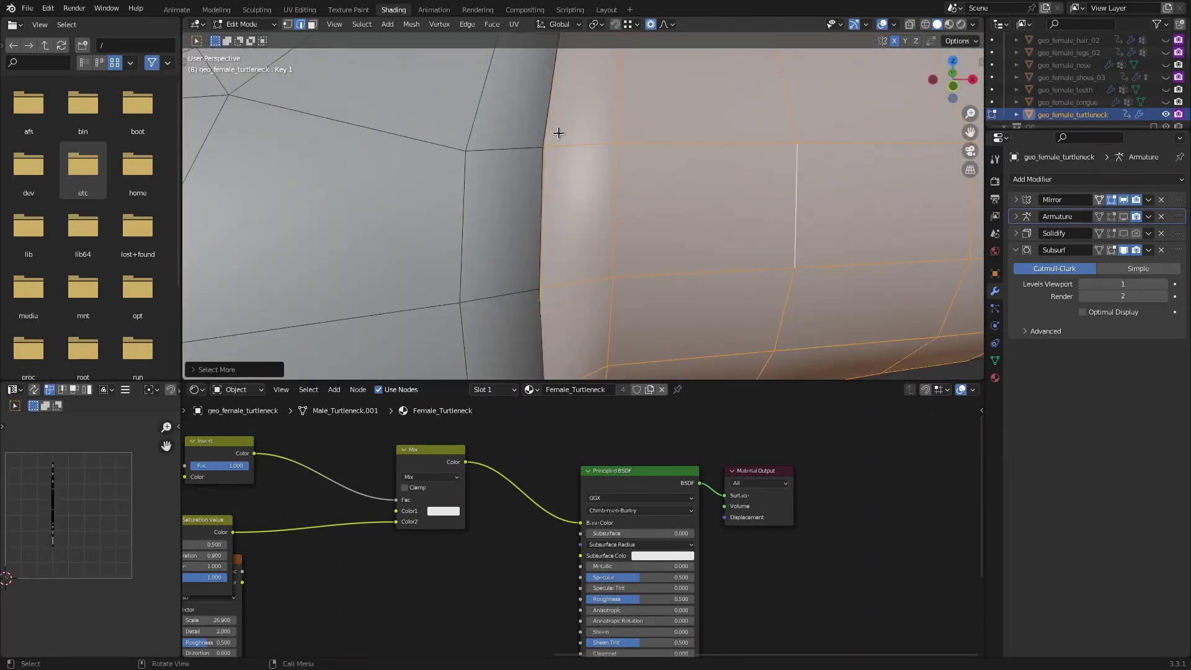
{"action": "scroll", "coordinate": [533, 167], "scroll_direction": "down", "scroll_amount": 2}
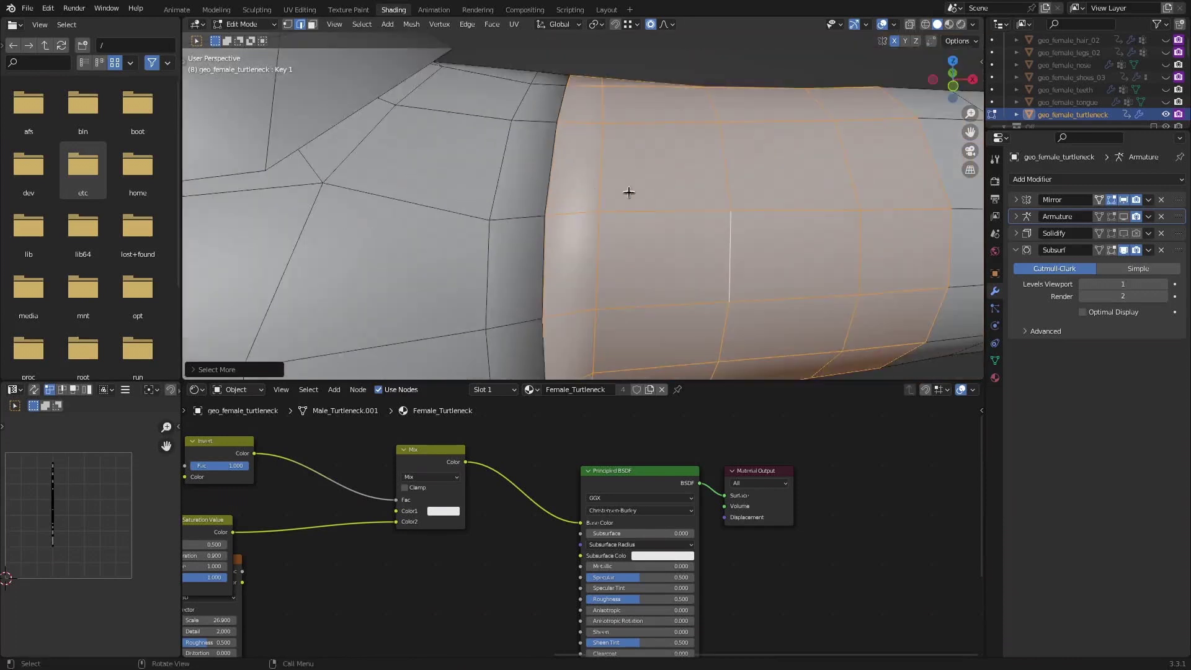
{"action": "key", "text": "h"}
Step: Select the armhole edge loop at the shoulder and mark it as a seam
{"action": "middle_click_drag", "start_coordinate": [655, 195], "coordinate": [516, 270]}
{"action": "left_click", "coordinate": [509, 266]}
{"action": "left_click", "coordinate": [504, 265], "text": "alt"}
{"action": "scroll", "coordinate": [504, 265], "scroll_direction": "down", "scroll_amount": 3}
{"action": "key", "text": "ctrl+e"}
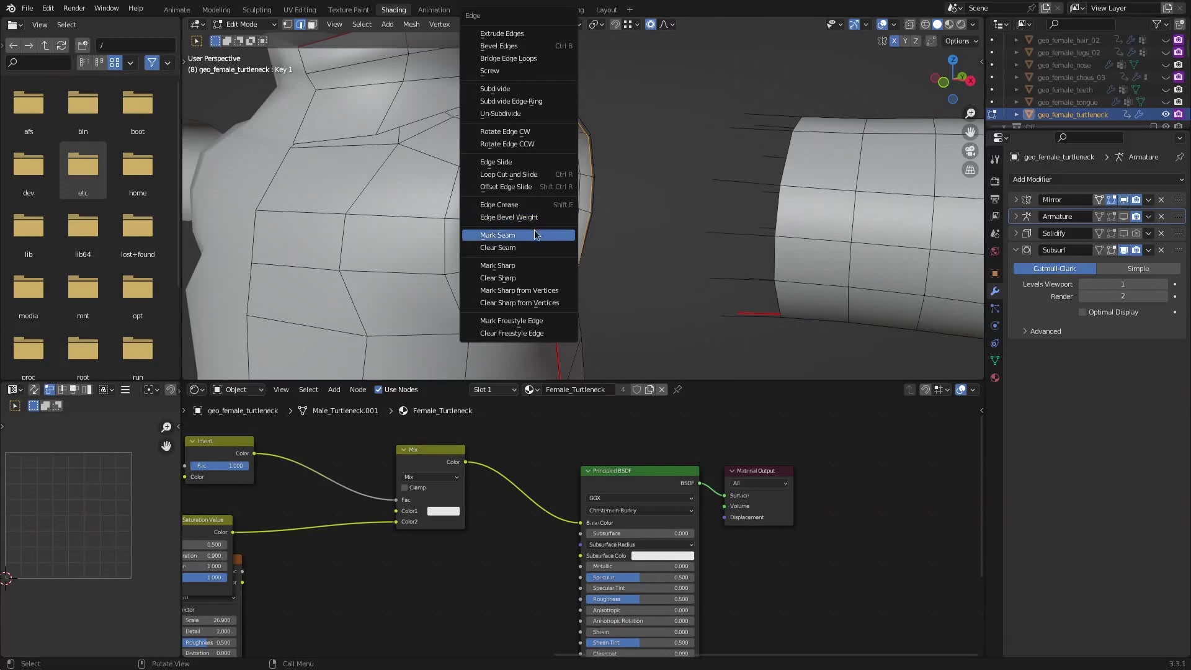
{"action": "left_click", "coordinate": [536, 233]}
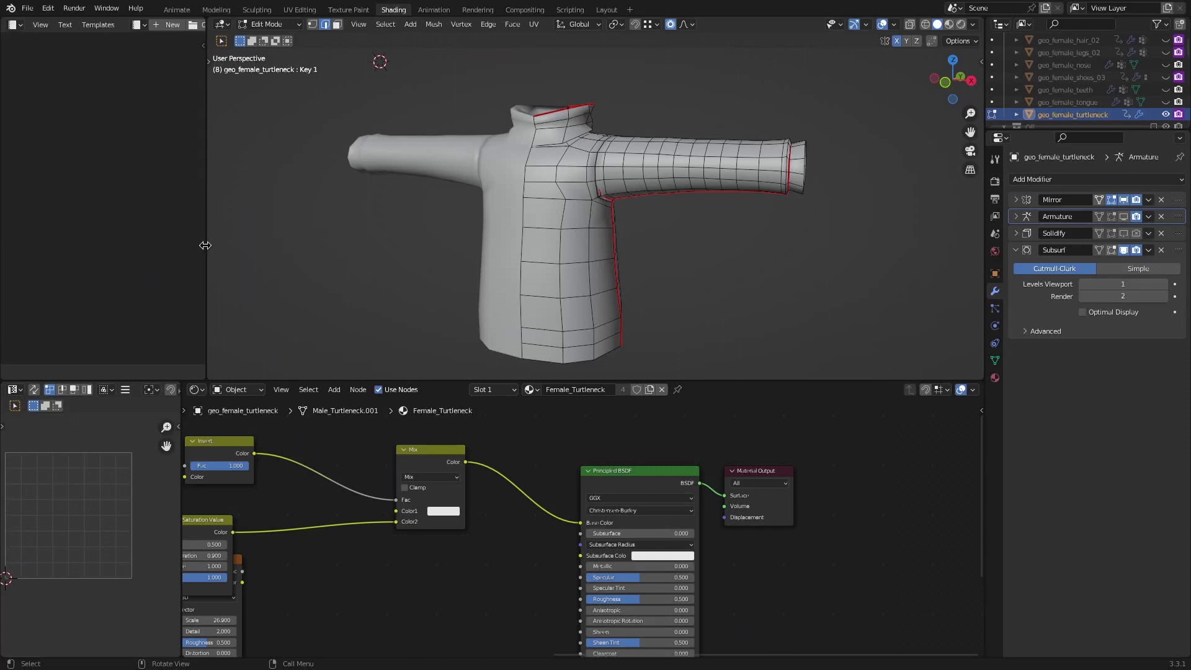
Step: Join the text editor area into the 3D viewport so the viewport takes over its space
{"action": "right_click", "coordinate": [206, 246]}
{"action": "left_click", "coordinate": [134, 277]}
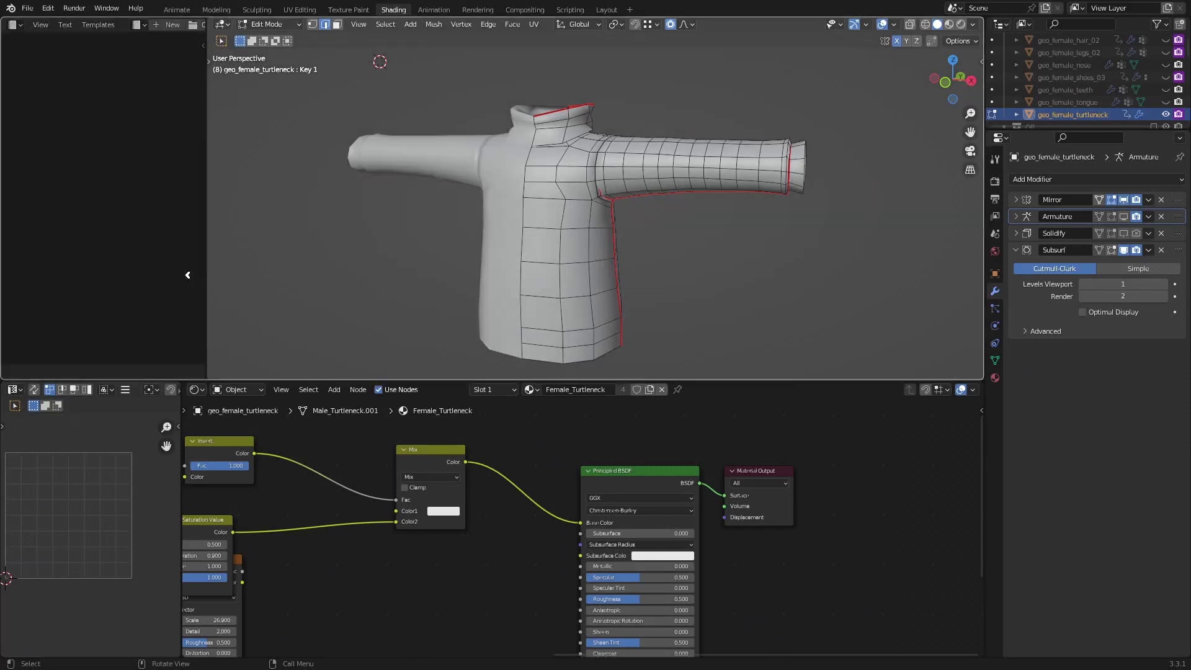
{"action": "left_click", "coordinate": [77, 93]}
{"action": "middle_click_drag", "start_coordinate": [258, 186], "coordinate": [266, 263]}
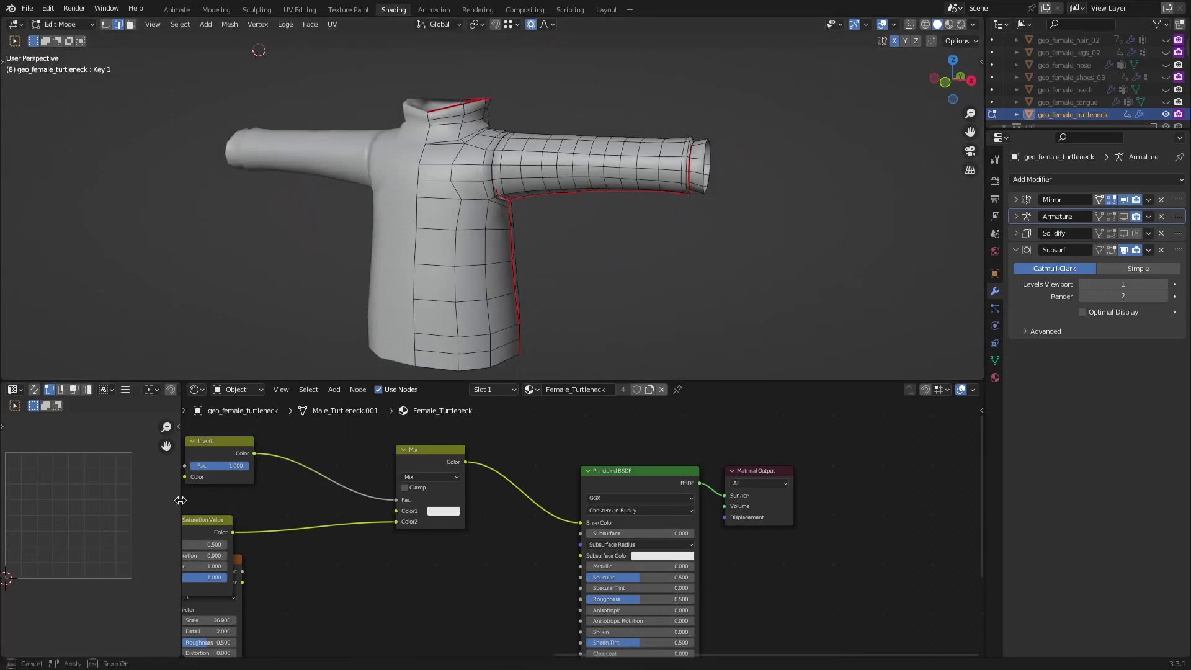
Step: Widen the UV editor at the shader editor's expense and bring the colour ramp nodes into view
{"action": "left_click_drag", "start_coordinate": [180, 500], "coordinate": [409, 500]}
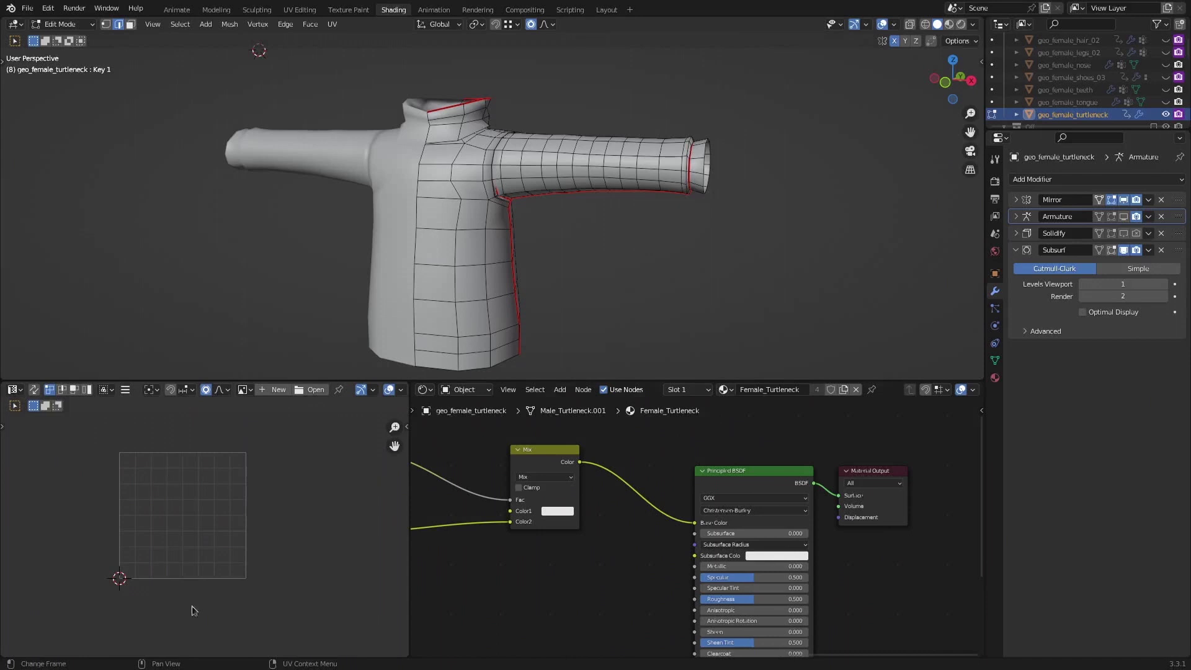
{"action": "scroll", "coordinate": [553, 556], "scroll_direction": "down", "scroll_amount": 3}
{"action": "middle_click_drag", "start_coordinate": [620, 462], "coordinate": [660, 474]}
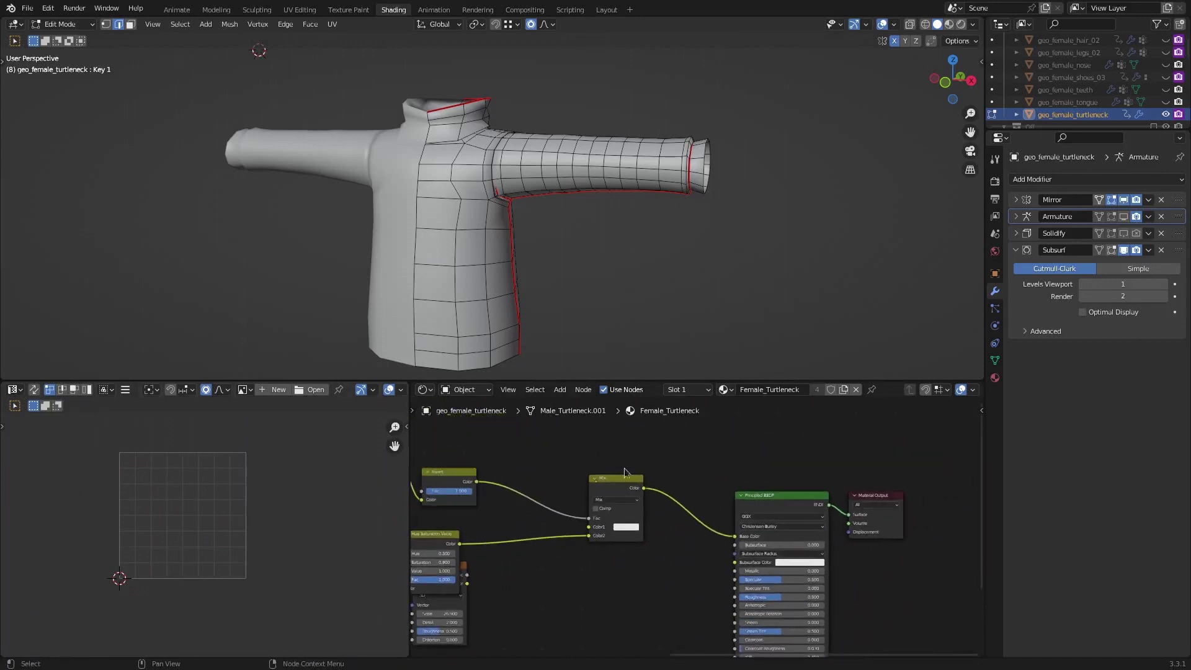
{"action": "scroll", "coordinate": [623, 469], "scroll_direction": "down", "scroll_amount": 1}
{"action": "middle_click_drag", "start_coordinate": [513, 578], "coordinate": [672, 561]}
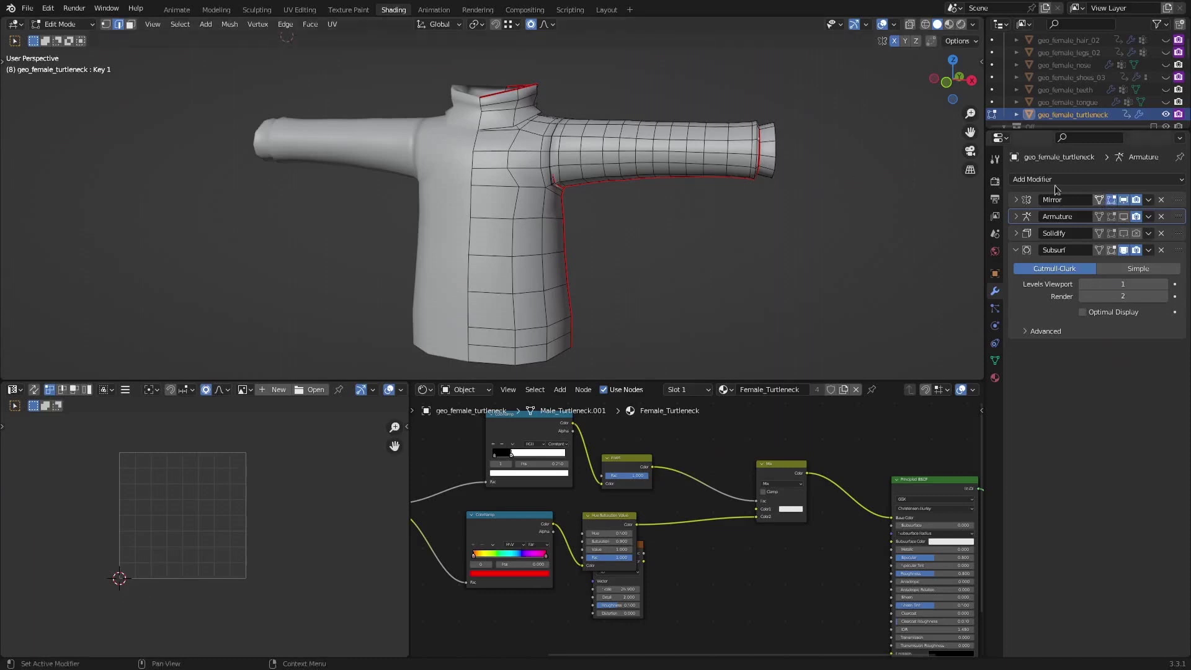
Step: Return the turtleneck to Object Mode and apply its Mirror modifier
{"action": "left_click", "coordinate": [1148, 199]}
{"action": "key", "text": "ctrl+Tab"}
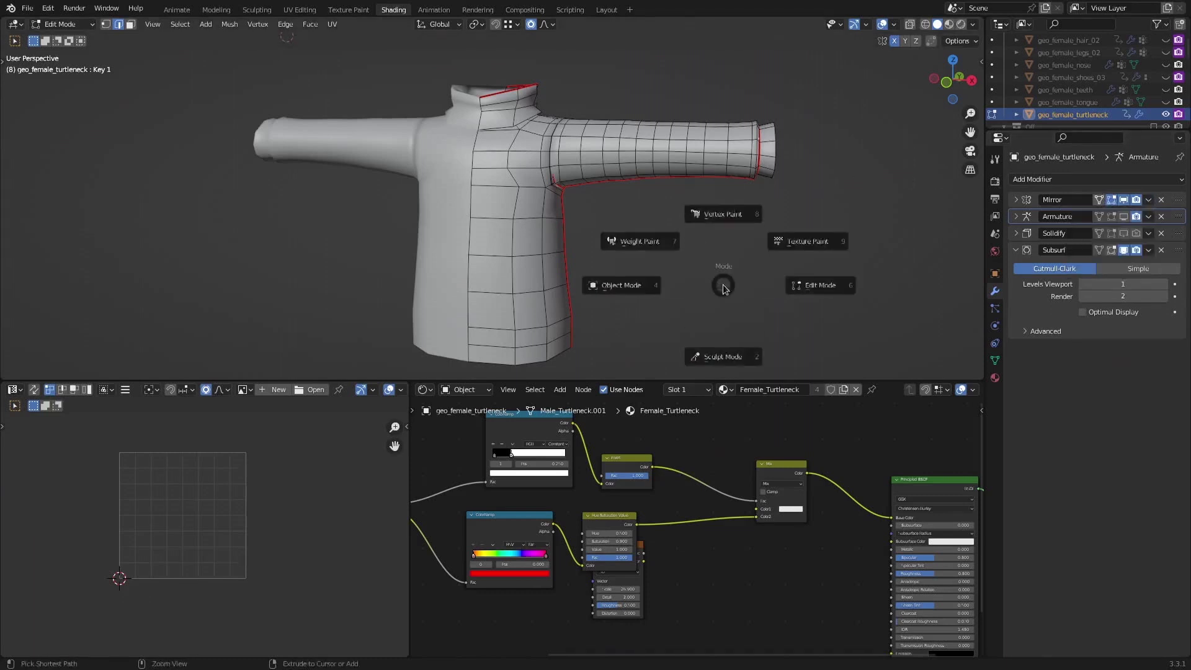
{"action": "left_click", "coordinate": [623, 292]}
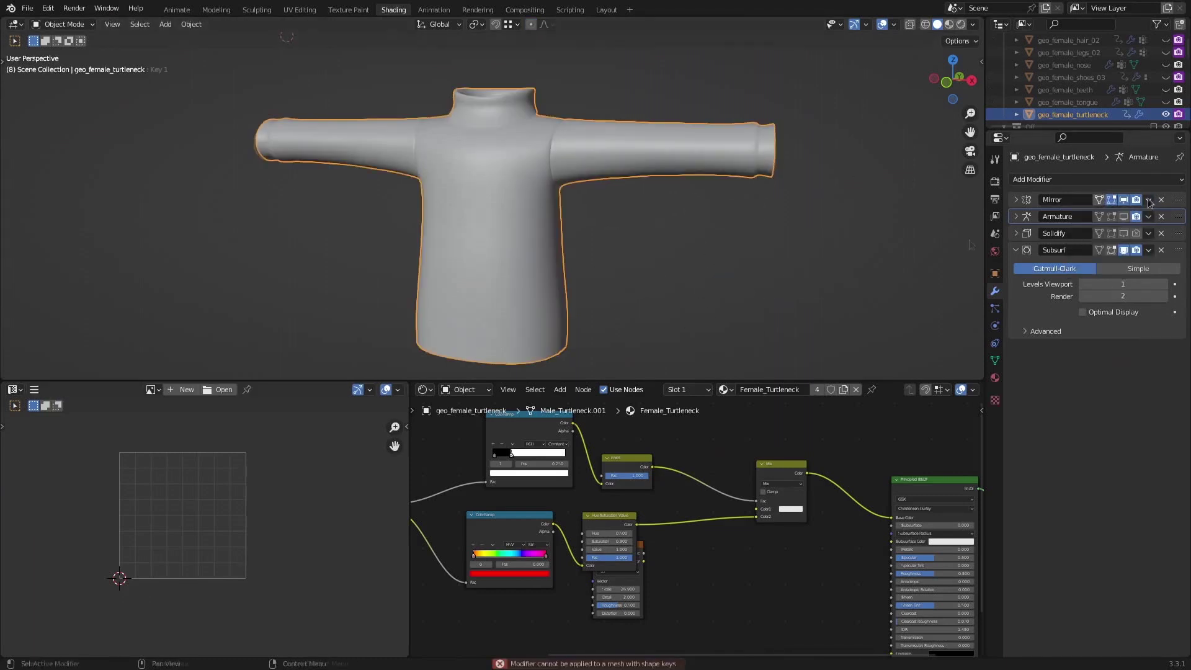
{"action": "left_click", "coordinate": [1149, 200]}
{"action": "left_click", "coordinate": [1108, 212]}
Step: Mark the vertical edge loop down the centre of the turtleneck's back as a seam and save the file
{"action": "key", "text": "Tab"}
{"action": "scroll", "coordinate": [462, 112], "scroll_direction": "up", "scroll_amount": 5}
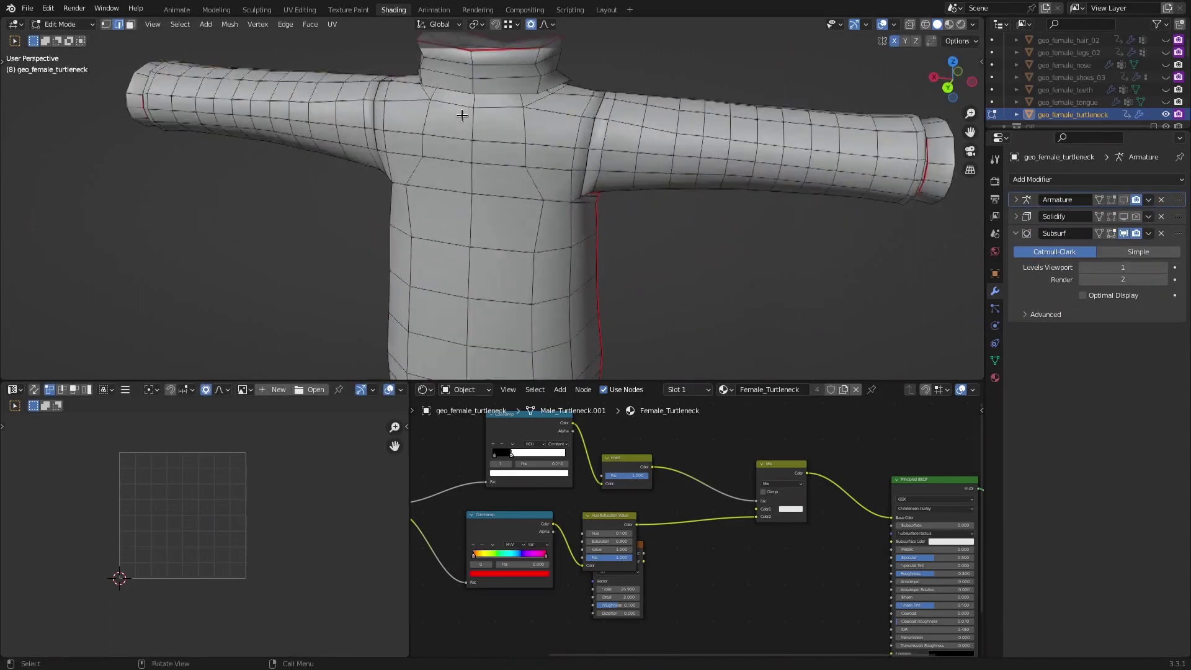
{"action": "middle_click_drag", "start_coordinate": [469, 102], "coordinate": [500, 209], "text": "shift"}
{"action": "scroll", "coordinate": [501, 208], "scroll_direction": "up", "scroll_amount": 1}
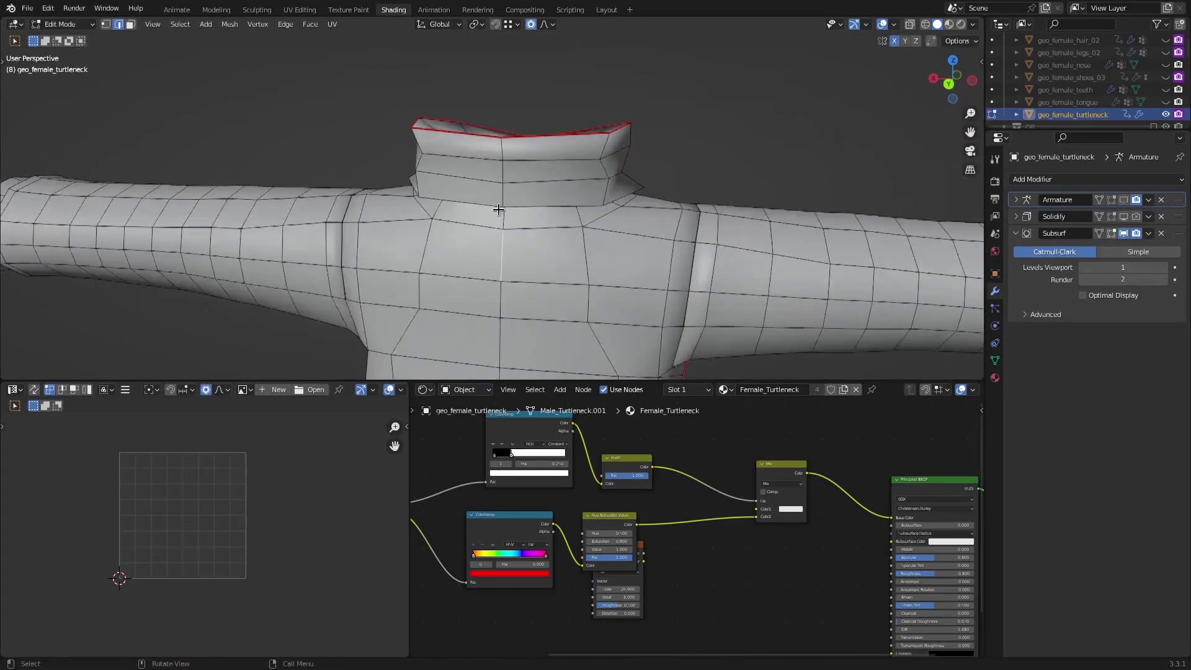
{"action": "scroll", "coordinate": [500, 211], "scroll_direction": "up", "scroll_amount": 1}
{"action": "scroll", "coordinate": [501, 215], "scroll_direction": "down", "scroll_amount": 1}
{"action": "left_click", "coordinate": [501, 217], "text": "alt"}
{"action": "right_click", "coordinate": [501, 217]}
{"action": "left_click", "coordinate": [461, 231]}
{"action": "scroll", "coordinate": [459, 236], "scroll_direction": "down", "scroll_amount": 6}
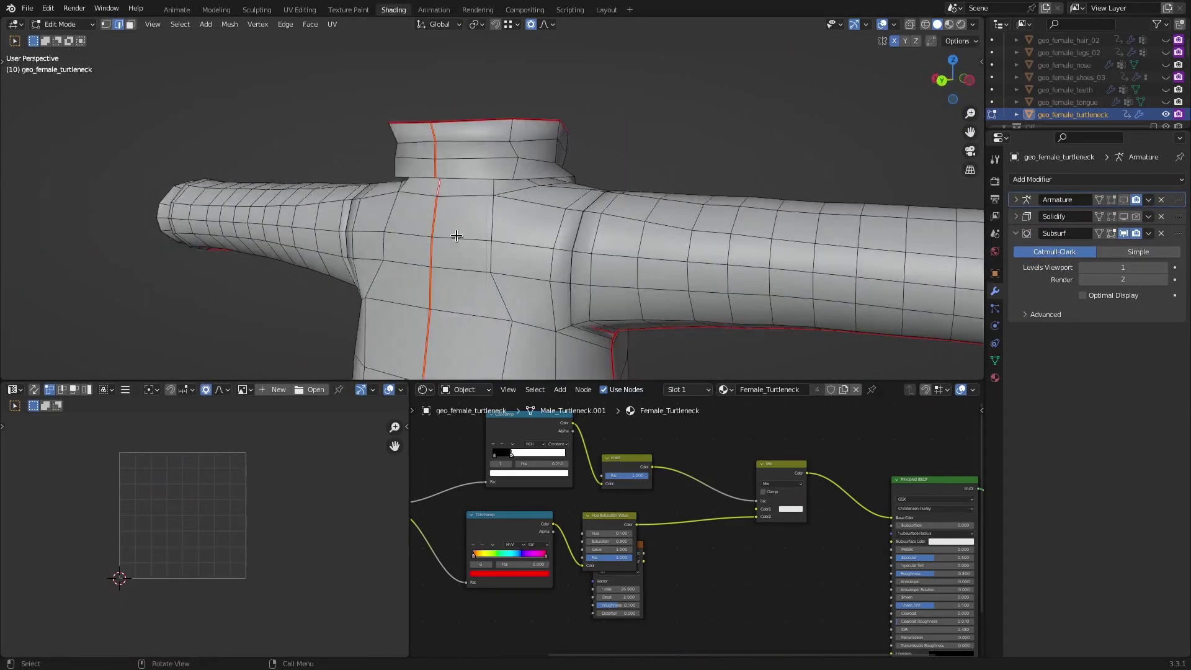
{"action": "key", "text": "ctrl+s"}
Step: Select the whole turtleneck mesh and unwrap it along the seams
{"action": "key", "text": "a"}
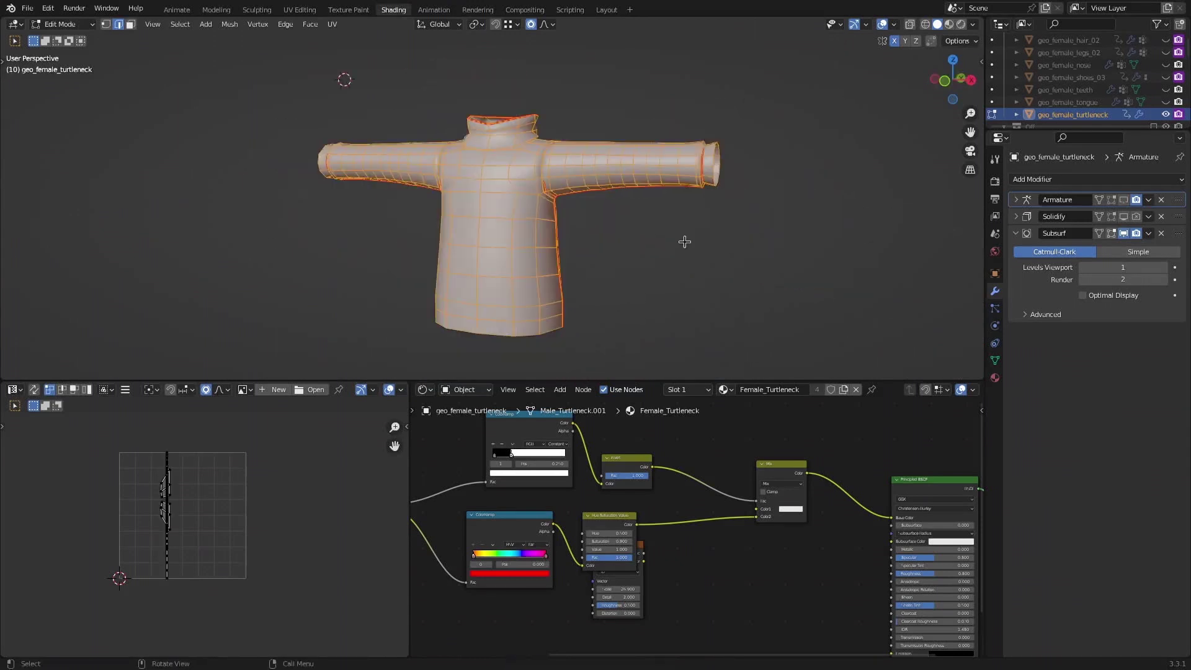
{"action": "key", "text": "u"}
{"action": "left_click", "coordinate": [652, 244]}
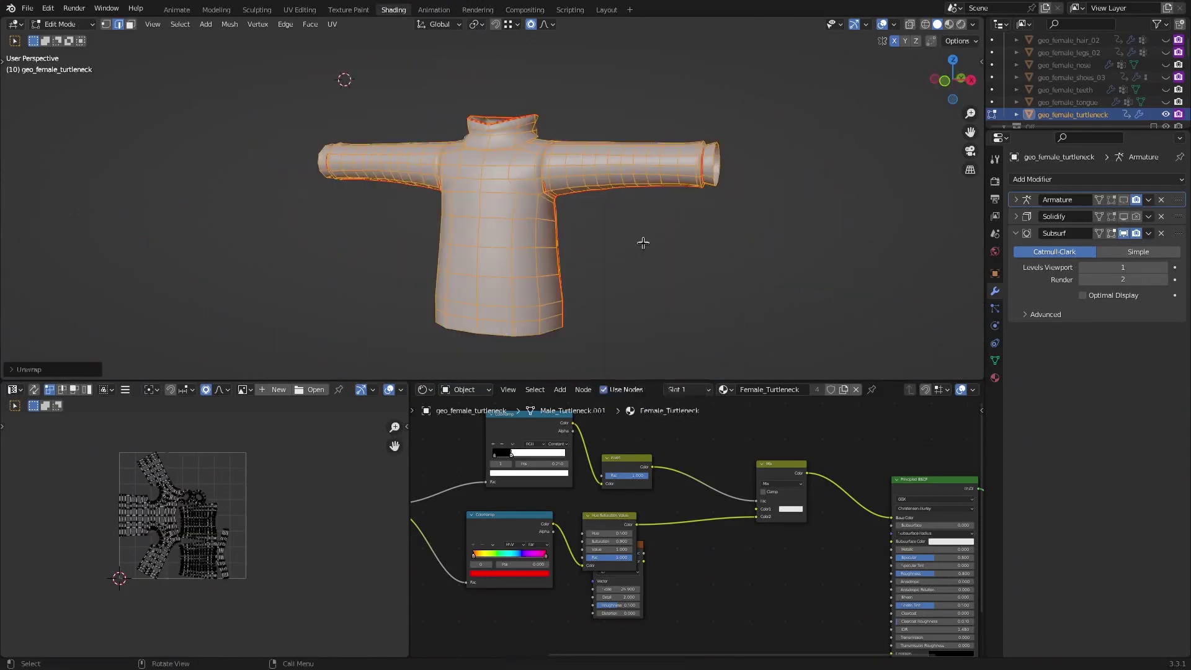
{"action": "scroll", "coordinate": [140, 537], "scroll_direction": "up", "scroll_amount": 4}
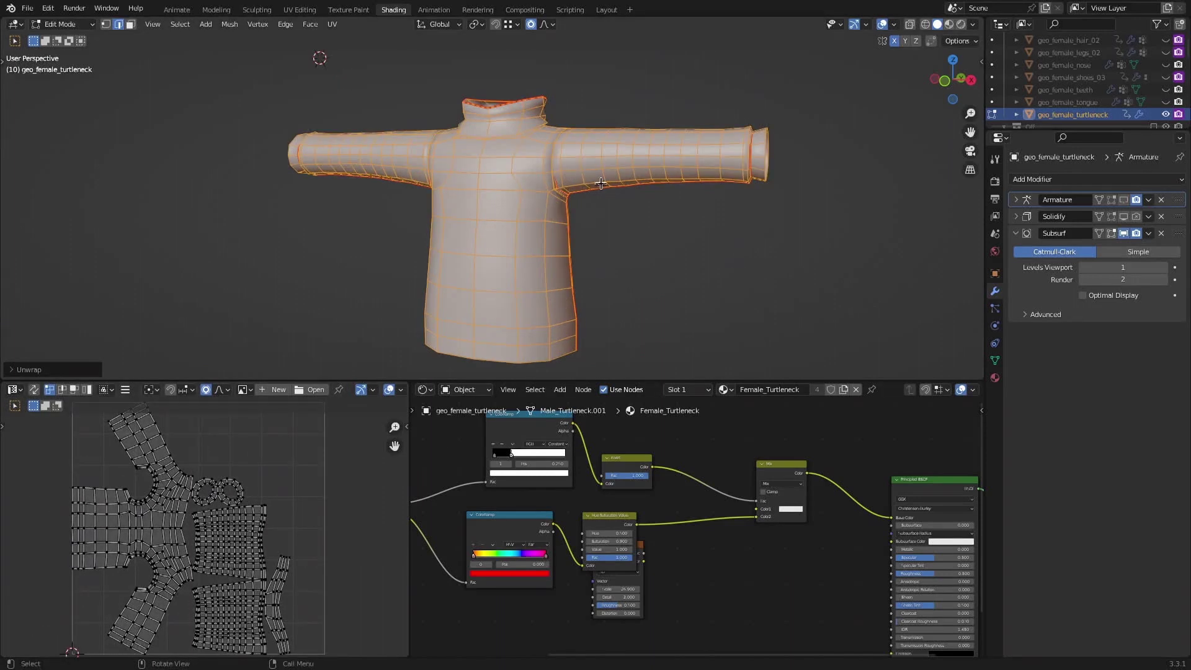
Step: Enable Live Unwrap for the mesh and sync the UV editor's selection with the 3D viewport
{"action": "left_click", "coordinate": [958, 41]}
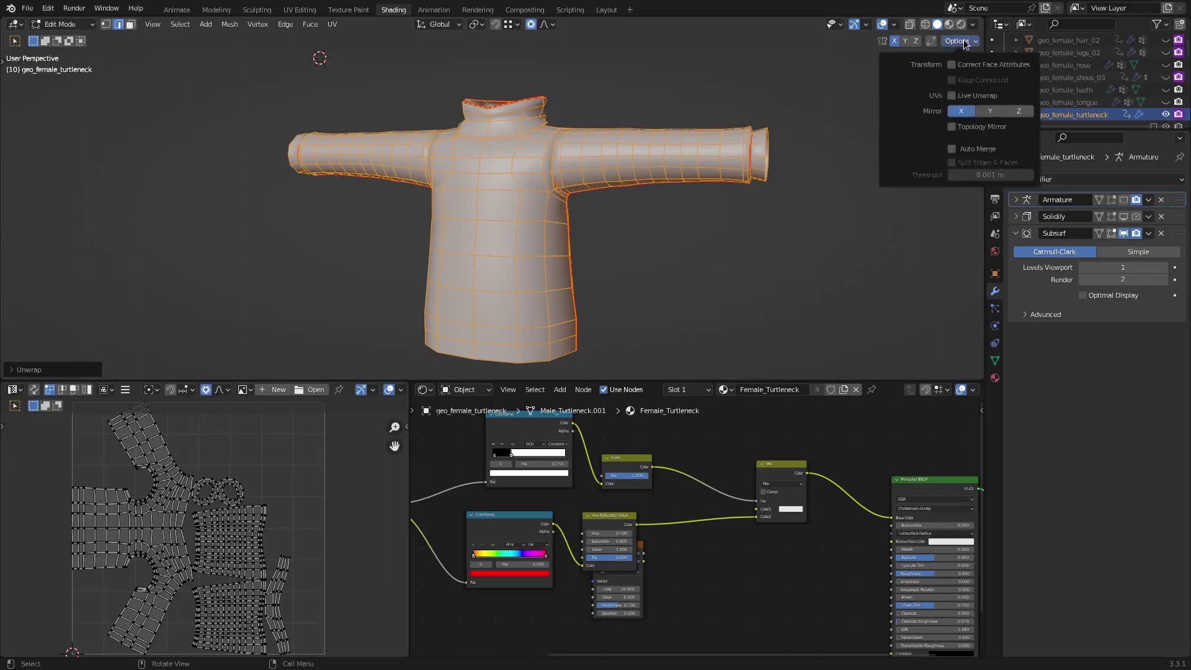
{"action": "left_click", "coordinate": [951, 96]}
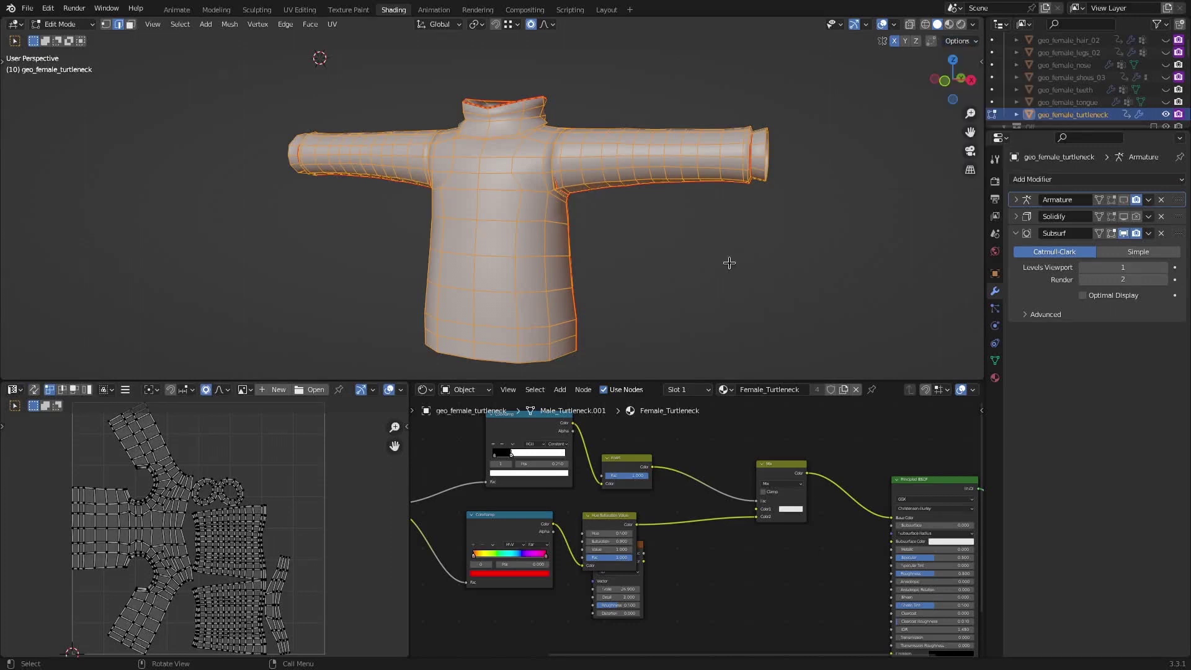
{"action": "left_click", "coordinate": [34, 391]}
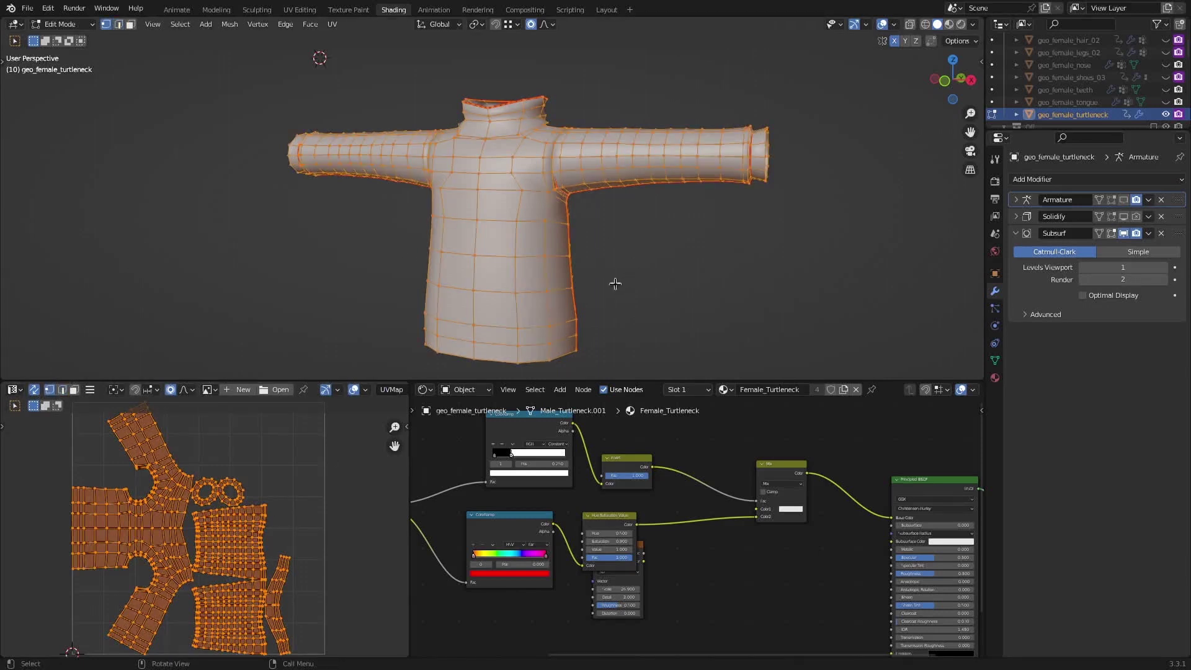
{"action": "left_click", "coordinate": [576, 319]}
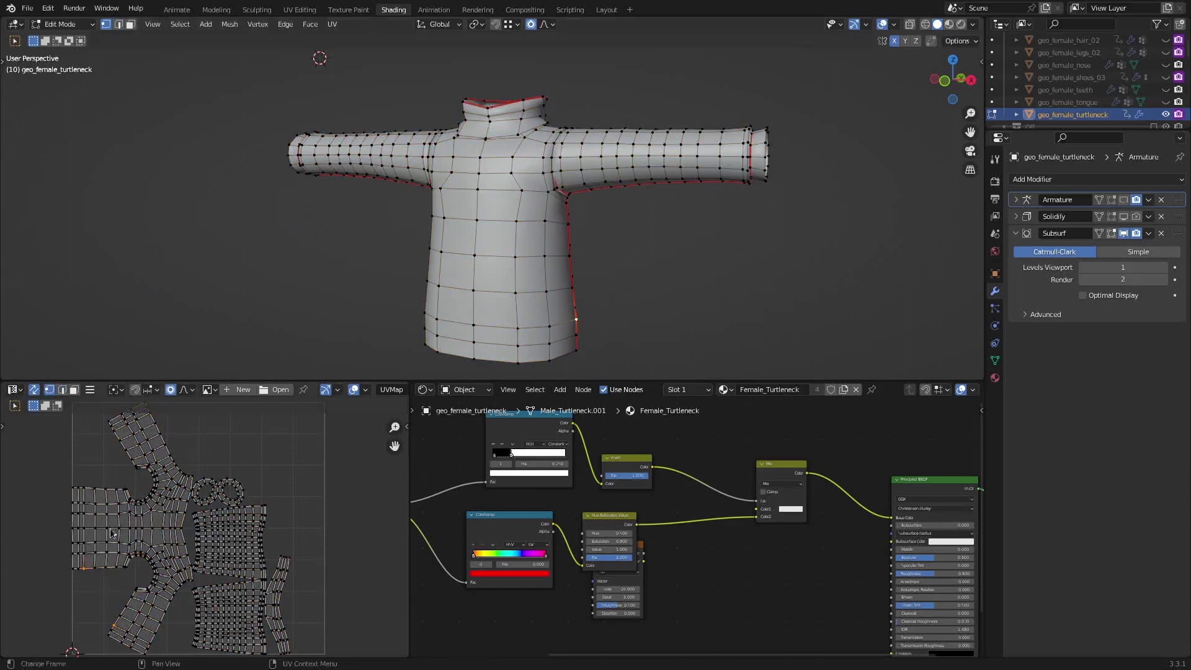
Step: Try marking an edge loop along the front of one sleeve as a seam
{"action": "key", "text": "2"}
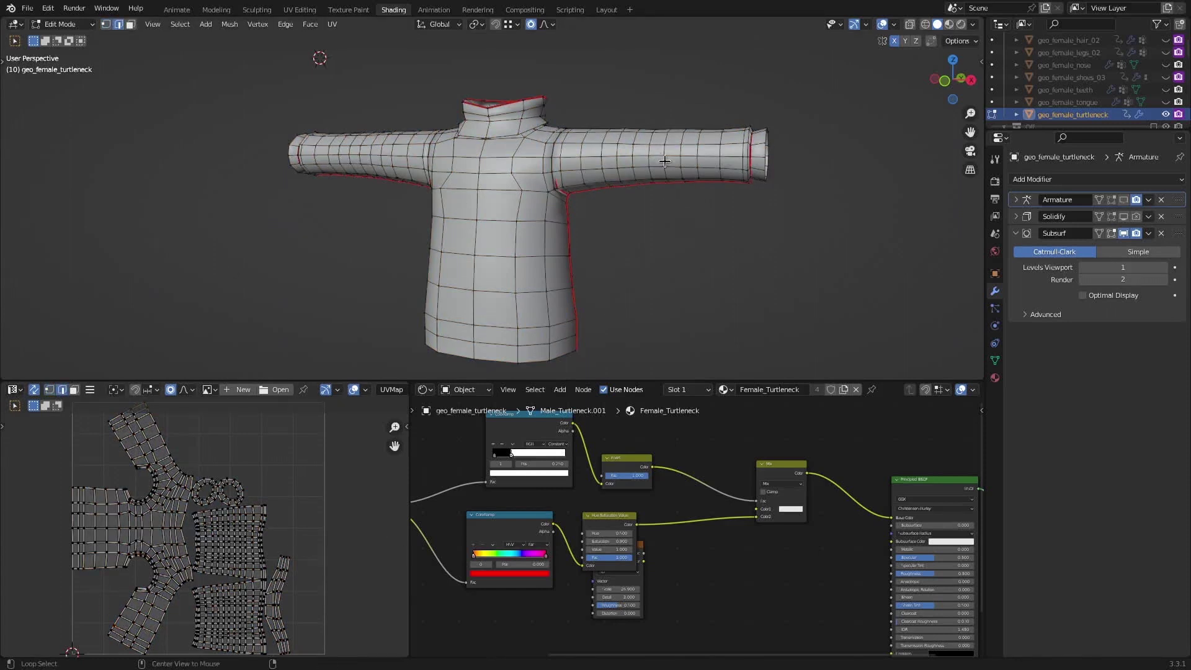
{"action": "left_click", "coordinate": [663, 155], "text": "alt"}
{"action": "key", "text": "ctrl+e"}
{"action": "left_click", "coordinate": [764, 235]}
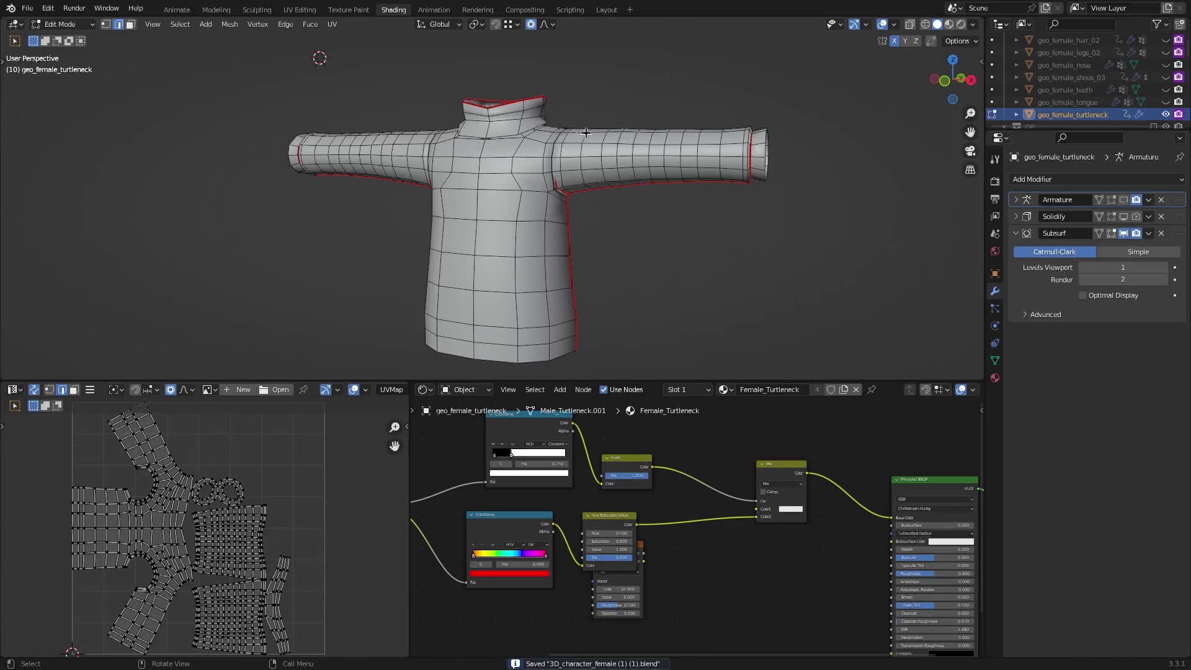
Step: Mark the edge loop running from the collar over the shoulder and along the top of one sleeve as a seam
{"action": "middle_click_drag", "start_coordinate": [586, 133], "coordinate": [498, 259]}
{"action": "scroll", "coordinate": [554, 140], "scroll_direction": "up", "scroll_amount": 4}
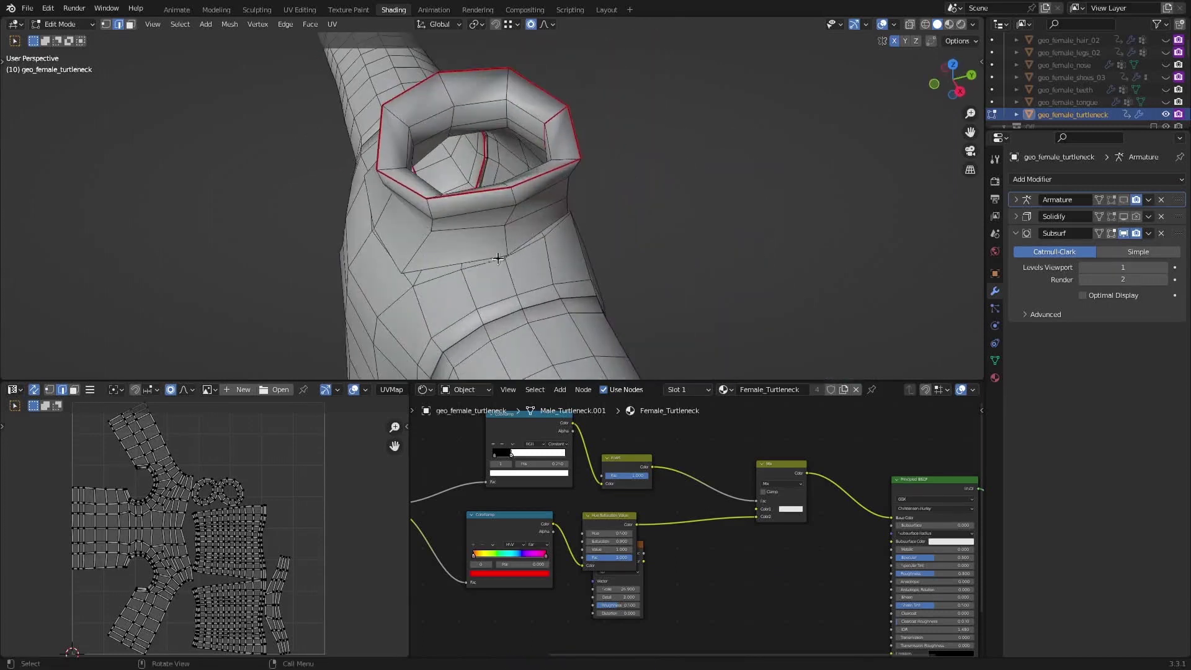
{"action": "left_click", "coordinate": [519, 301], "text": "alt"}
{"action": "middle_click_drag", "start_coordinate": [519, 300], "coordinate": [713, 244]}
{"action": "right_click", "coordinate": [644, 276]}
{"action": "left_click", "coordinate": [610, 261]}
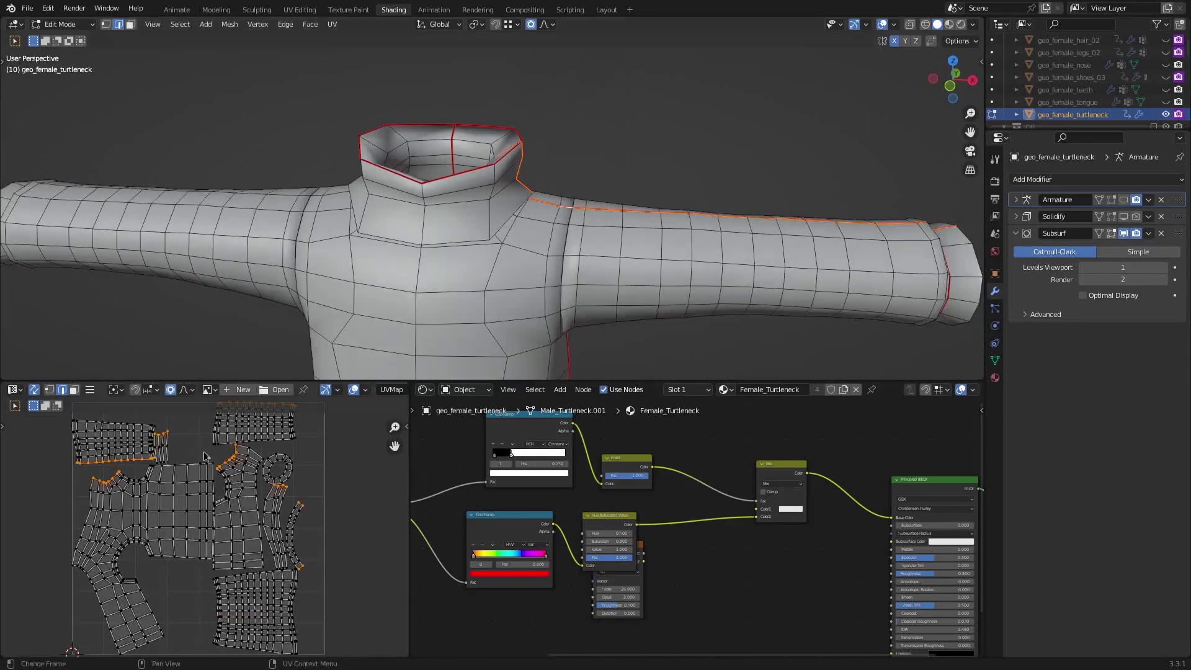
Step: Clear the seam along the top of that sleeve, deselecting the collar and shoulder edges so they stay marked up to the armhole
{"action": "middle_click_drag", "start_coordinate": [471, 211], "coordinate": [481, 189]}
{"action": "key", "text": "alt+z"}
{"action": "key", "text": "b"}
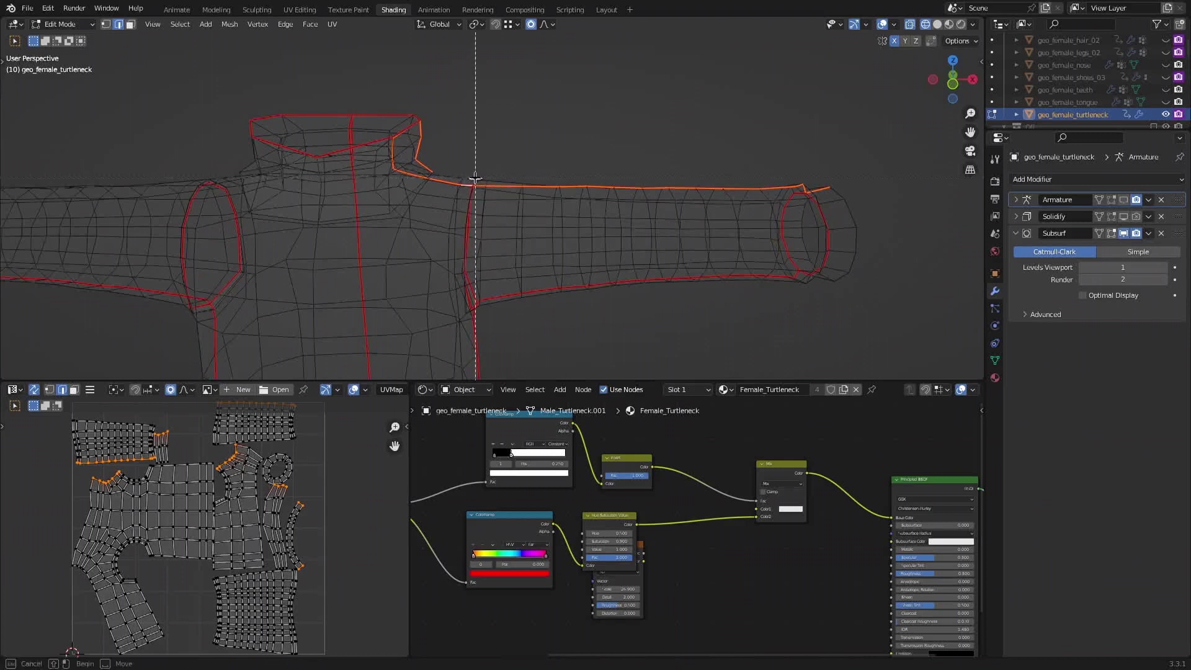
{"action": "middle_click_drag", "start_coordinate": [295, 89], "coordinate": [462, 211]}
{"action": "scroll", "coordinate": [460, 192], "scroll_direction": "up", "scroll_amount": 5}
{"action": "key", "text": "b"}
{"action": "middle_click_drag", "start_coordinate": [394, 129], "coordinate": [439, 161]}
{"action": "scroll", "coordinate": [421, 138], "scroll_direction": "up", "scroll_amount": 4}
{"action": "key", "text": "b"}
{"action": "middle_click_drag", "start_coordinate": [365, 93], "coordinate": [398, 111]}
{"action": "scroll", "coordinate": [417, 189], "scroll_direction": "up", "scroll_amount": 3}
{"action": "middle_click_drag", "start_coordinate": [390, 96], "coordinate": [398, 200], "text": "shift"}
{"action": "key", "text": "b"}
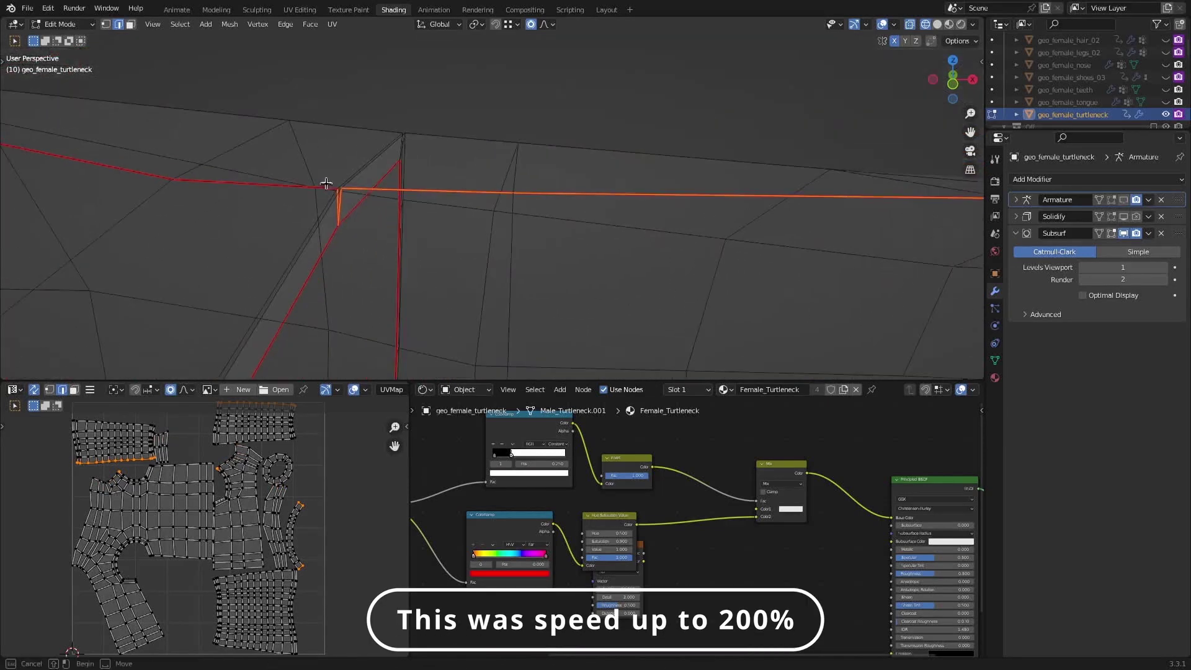
{"action": "mouse_move", "coordinate": [327, 183]}
{"action": "middle_mouse_down"}
{"action": "mouse_move", "coordinate": [349, 219]}
{"action": "mouse_move", "coordinate": [534, 233]}
{"action": "middle_mouse_up"}
{"action": "key", "text": "ctrl+e"}
{"action": "left_click", "coordinate": [479, 246]}
Step: Mark the matching edge loop over the opposite shoulder as a seam from collar to armhole, leaving out its sleeve edges
{"action": "scroll", "coordinate": [467, 231], "scroll_direction": "down", "scroll_amount": 8}
{"action": "scroll", "coordinate": [466, 231], "scroll_direction": "down", "scroll_amount": 3}
{"action": "middle_click_drag", "start_coordinate": [534, 234], "coordinate": [556, 263]}
{"action": "key", "text": "shift+z"}
{"action": "scroll", "coordinate": [497, 215], "scroll_direction": "up", "scroll_amount": 4}
{"action": "key", "text": "alt+a"}
{"action": "left_click", "coordinate": [512, 228], "text": "alt"}
{"action": "key", "text": "shift+z"}
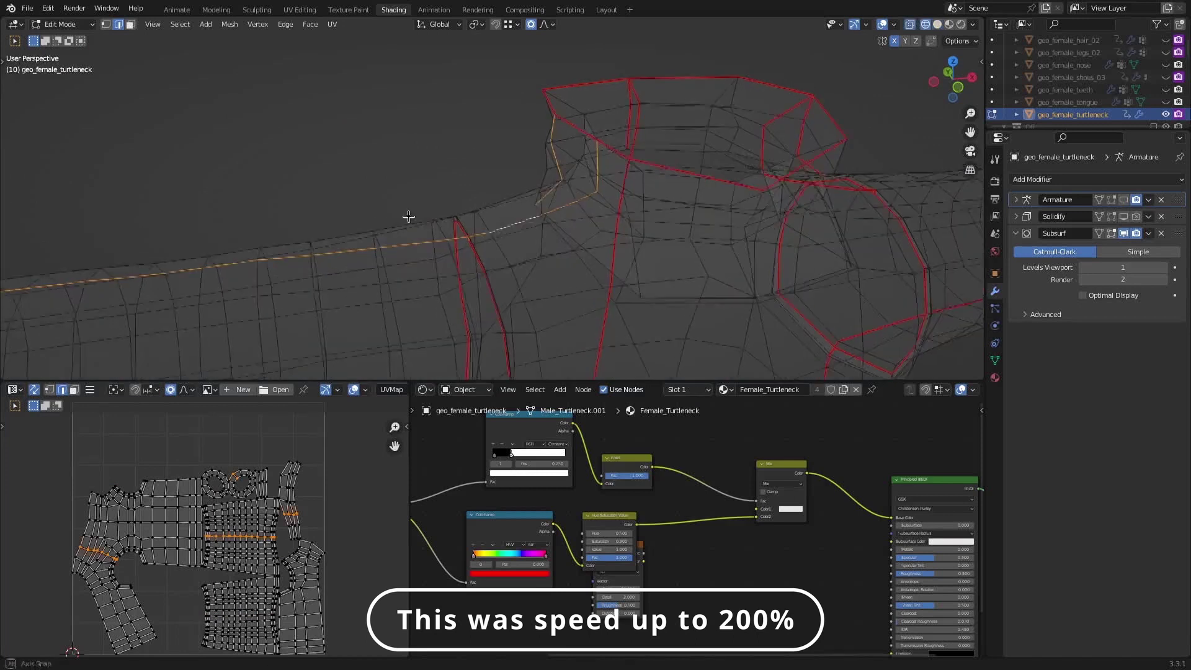
{"action": "scroll", "coordinate": [404, 173], "scroll_direction": "up", "scroll_amount": 4}
{"action": "mouse_move", "coordinate": [410, 216]}
{"action": "middle_mouse_down"}
{"action": "mouse_move", "coordinate": [404, 181]}
{"action": "mouse_move", "coordinate": [380, 169]}
{"action": "mouse_move", "coordinate": [432, 227]}
{"action": "middle_mouse_up"}
{"action": "key", "text": "b"}
{"action": "scroll", "coordinate": [429, 220], "scroll_direction": "up", "scroll_amount": 5}
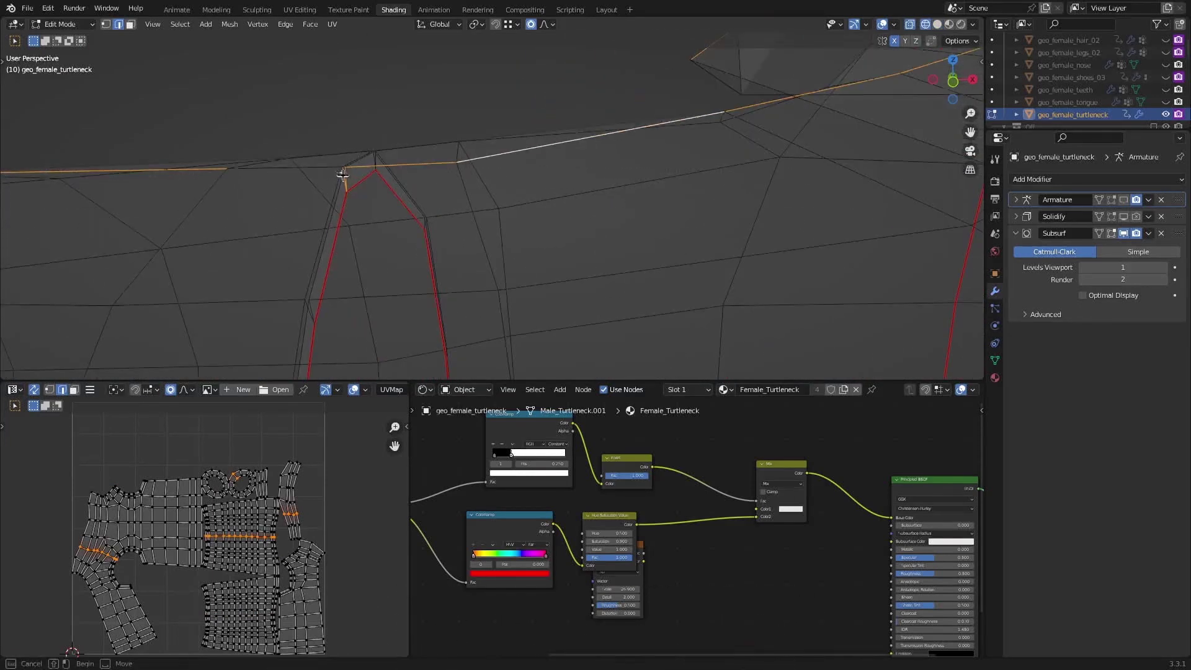
{"action": "key", "text": "b"}
{"action": "middle_click_drag", "start_coordinate": [345, 176], "coordinate": [318, 189]}
{"action": "scroll", "coordinate": [317, 189], "scroll_direction": "down", "scroll_amount": 8}
{"action": "middle_click_drag", "start_coordinate": [217, 193], "coordinate": [378, 197], "text": "shift"}
{"action": "scroll", "coordinate": [378, 196], "scroll_direction": "down", "scroll_amount": 3}
{"action": "key", "text": "b"}
{"action": "middle_click_drag", "start_coordinate": [115, 163], "coordinate": [552, 256]}
{"action": "key", "text": "ctrl+e"}
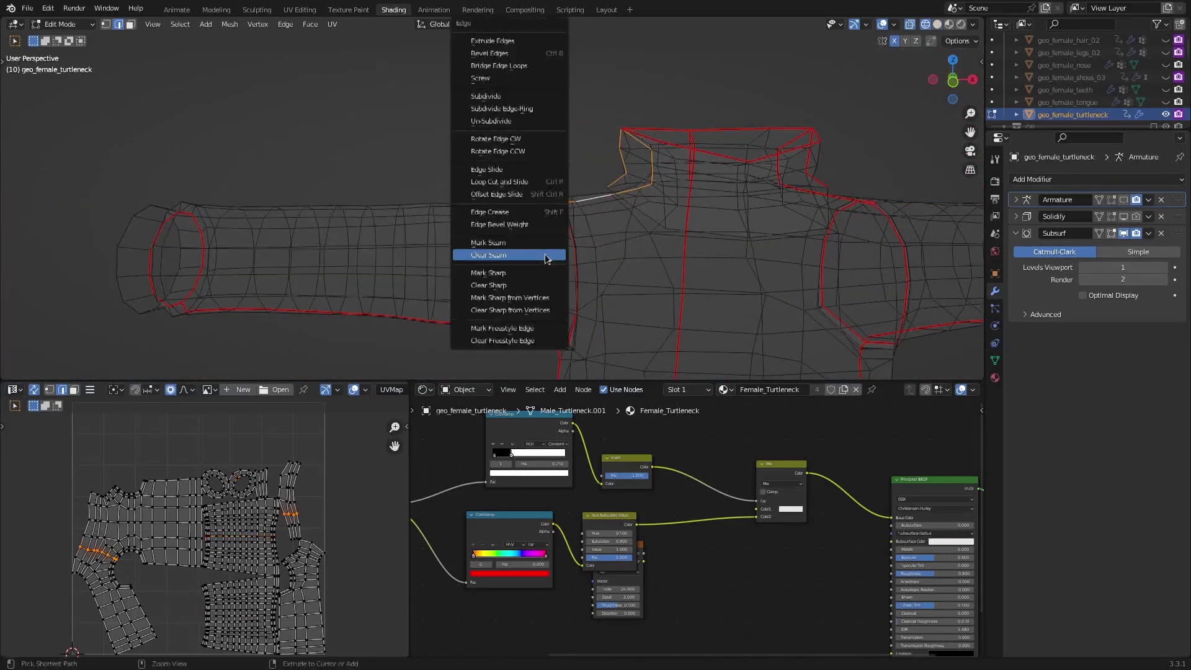
{"action": "left_click", "coordinate": [535, 242]}
Step: Mark the short edge joining the shoulder seam to the armhole seam and return the viewport to solid shading
{"action": "scroll", "coordinate": [589, 220], "scroll_direction": "up", "scroll_amount": 7}
{"action": "middle_click_drag", "start_coordinate": [726, 163], "coordinate": [512, 244], "text": "shift"}
{"action": "left_click", "coordinate": [491, 237]}
{"action": "key", "text": "ctrl+e"}
{"action": "left_click", "coordinate": [600, 234]}
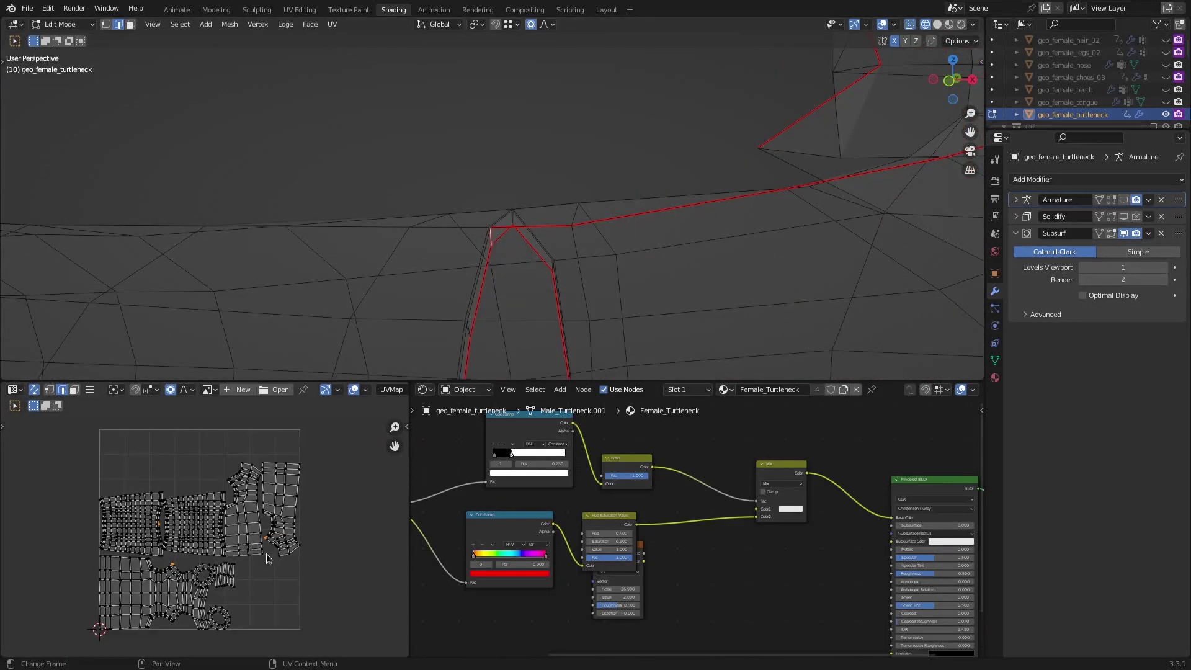
{"action": "scroll", "coordinate": [597, 198], "scroll_direction": "down", "scroll_amount": 8}
{"action": "key", "text": "z"}
{"action": "left_click", "coordinate": [738, 167]}
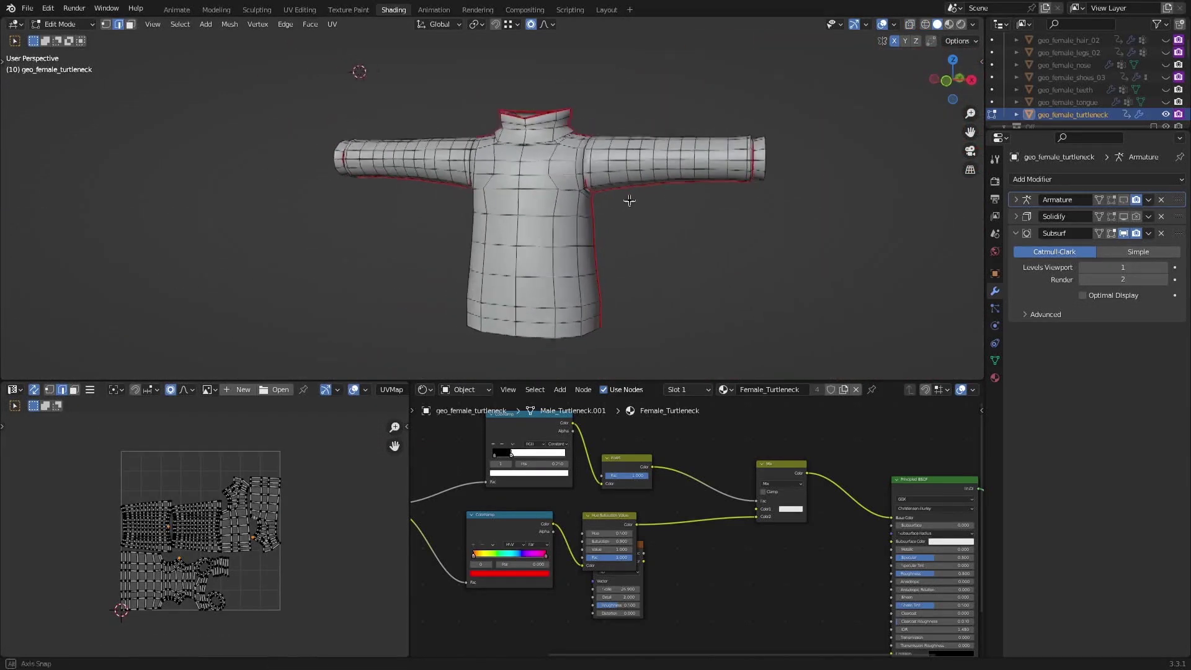
Step: Select the rightmost UV island and turn off proportional editing in the UV editor
{"action": "scroll", "coordinate": [247, 535], "scroll_direction": "up", "scroll_amount": 3}
{"action": "middle_click_drag", "start_coordinate": [247, 535], "coordinate": [250, 544]}
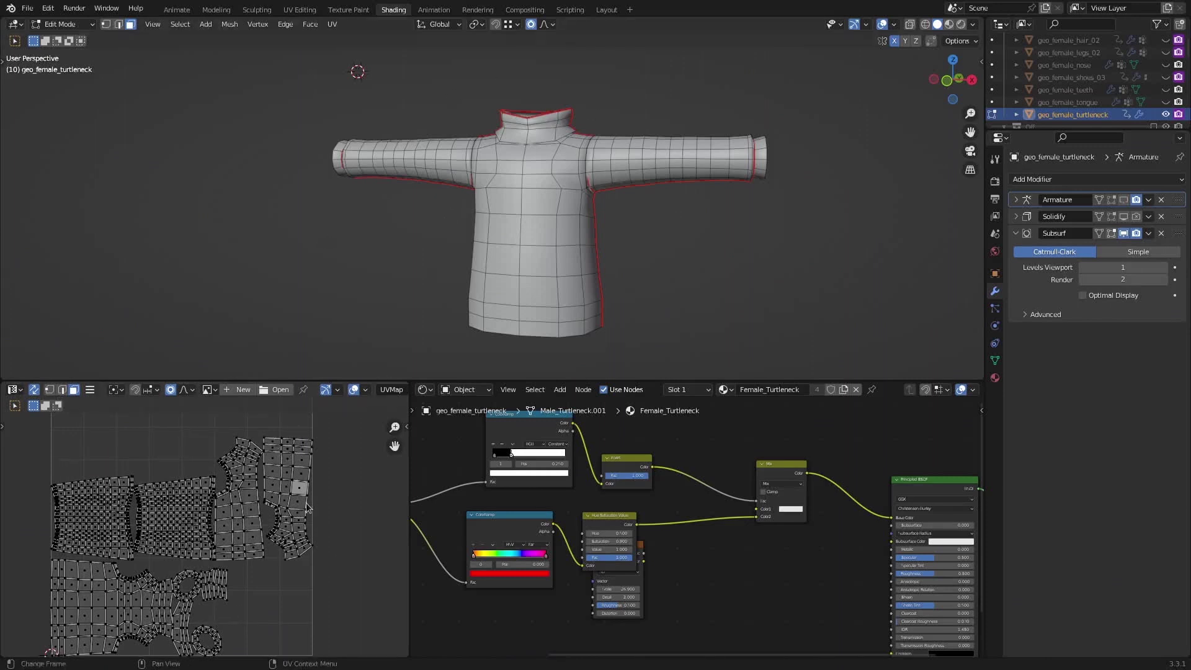
{"action": "left_click_drag", "start_coordinate": [261, 432], "coordinate": [334, 600]}
{"action": "key", "text": "o"}
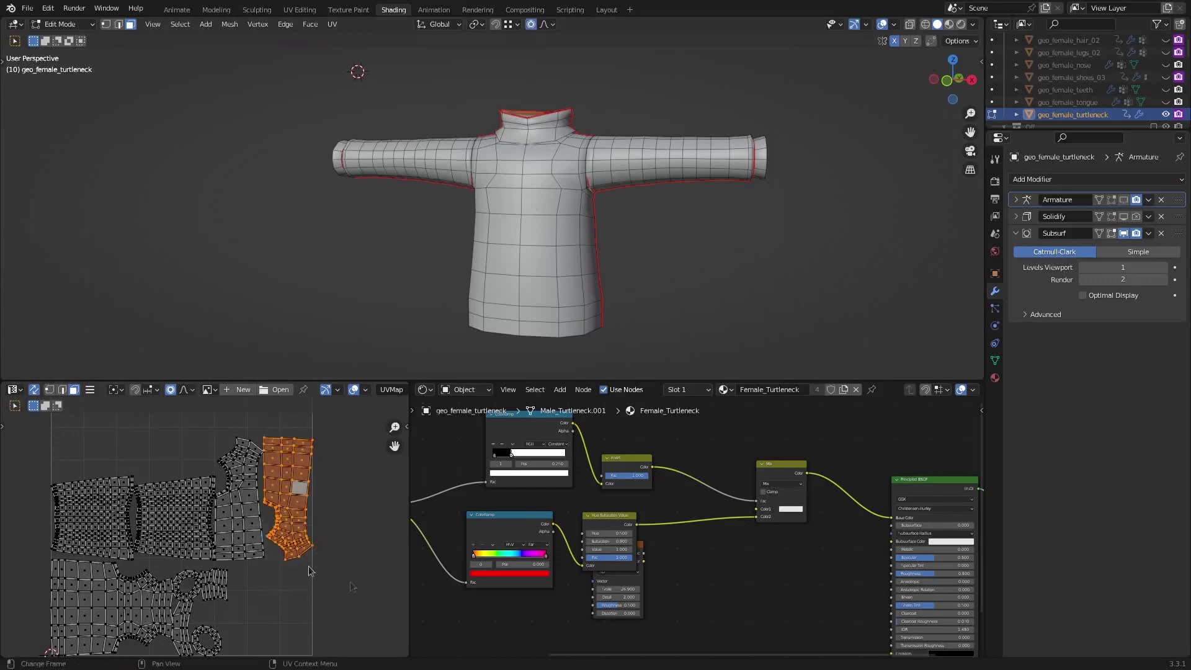
Step: Try moving, rotating and scaling the selected UV island
{"action": "key", "text": "g"}
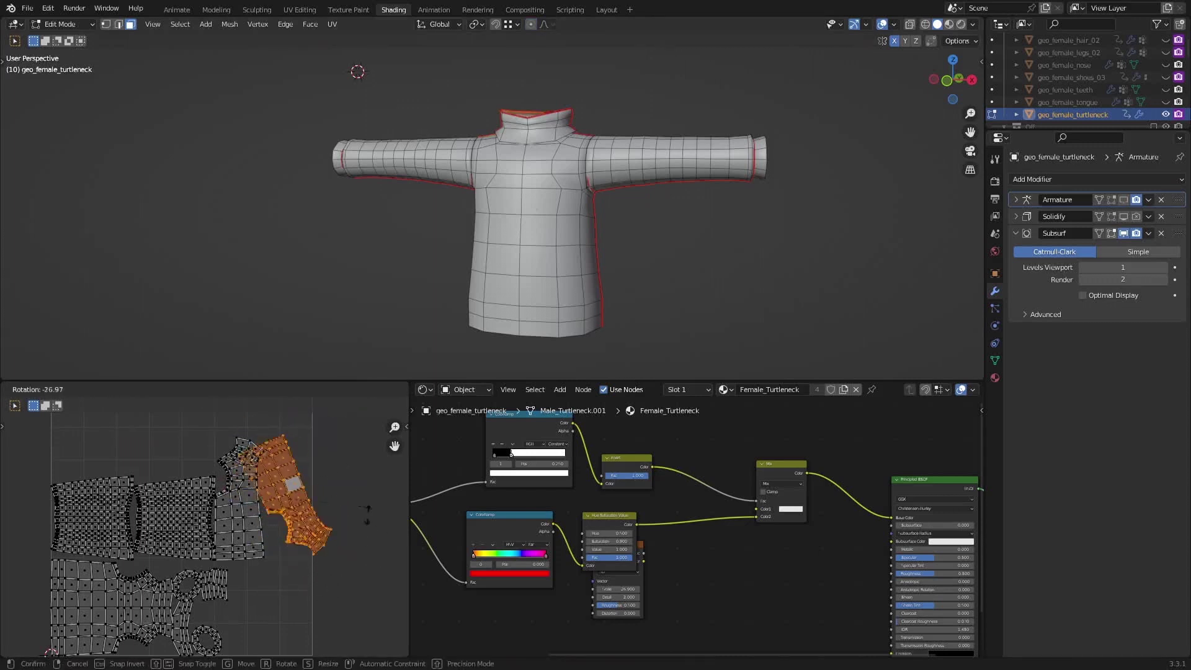
{"action": "left_click", "coordinate": [365, 527]}
{"action": "key", "text": "s"}
{"action": "key", "text": "Escape"}
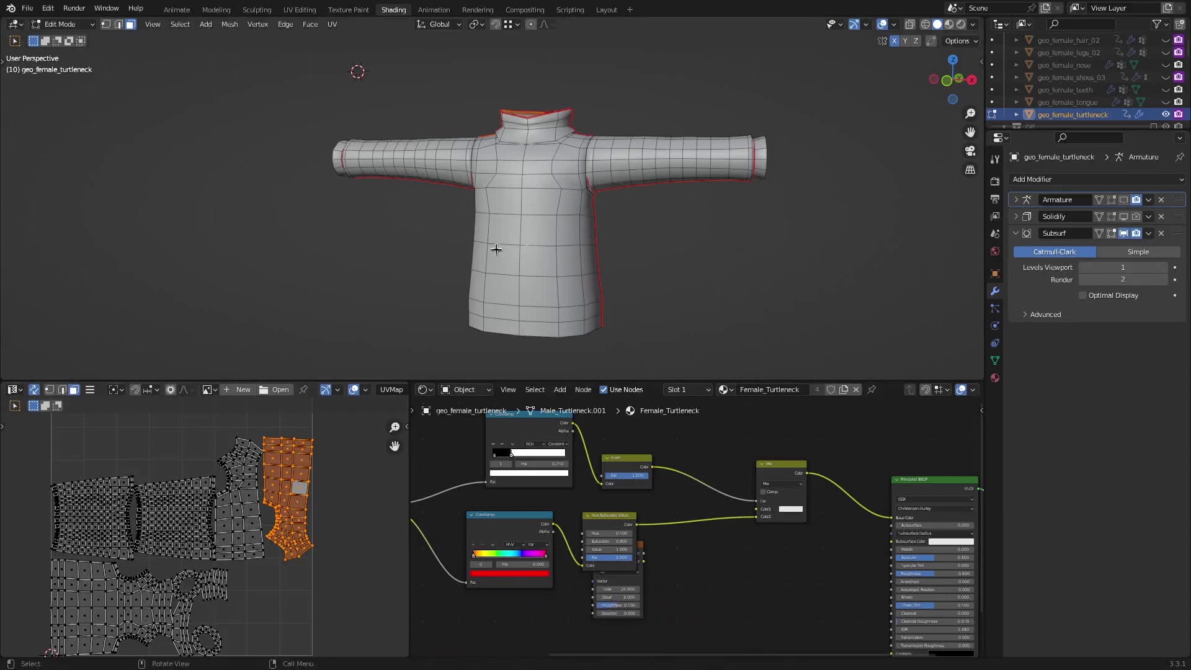
Step: Add an Image Texture node above the Principled BSDF in the Female_Turtleneck material
{"action": "scroll", "coordinate": [628, 511], "scroll_direction": "up", "scroll_amount": 2}
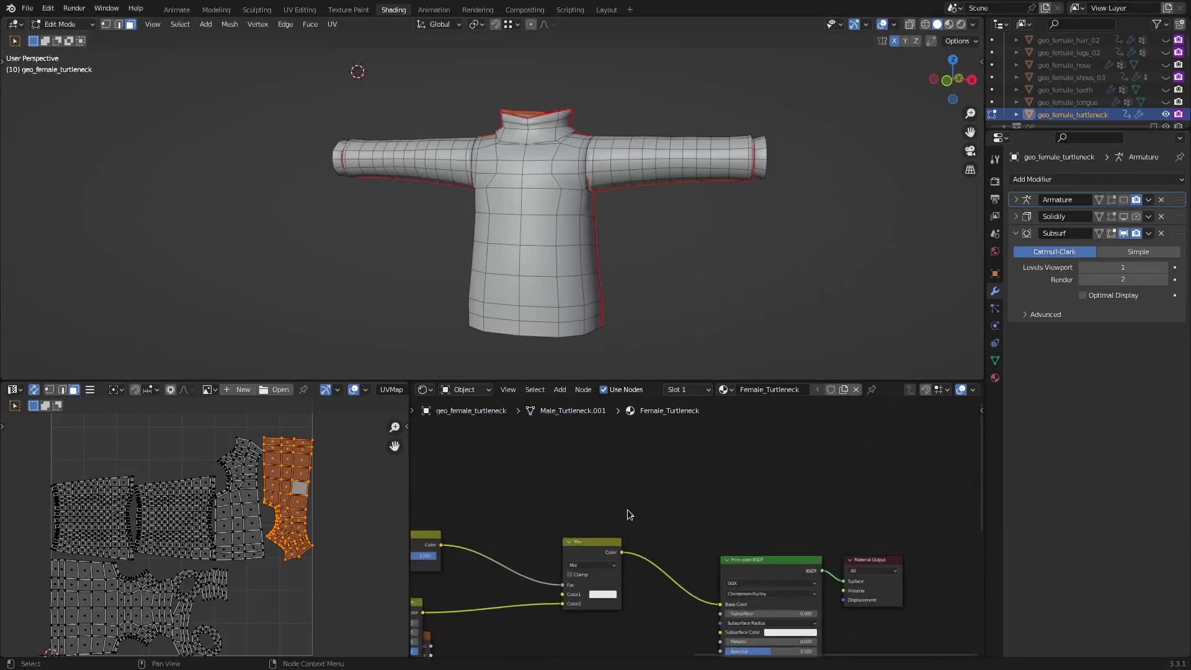
{"action": "key", "text": "shift+a"}
{"action": "left_click", "coordinate": [710, 490]}
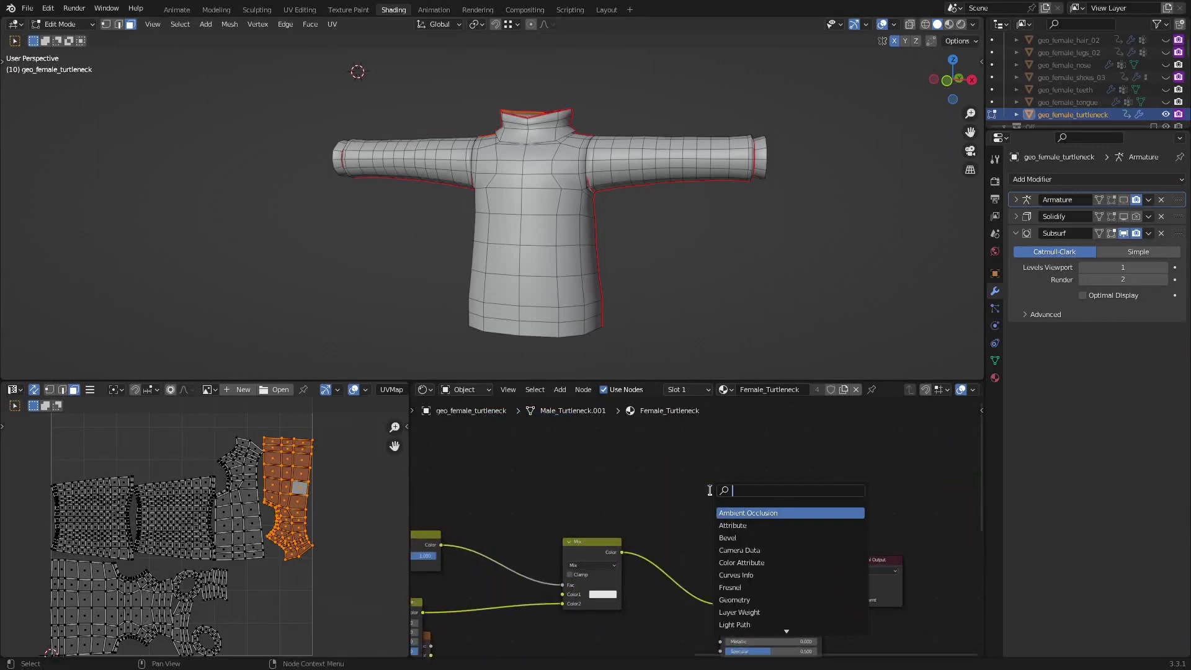
{"action": "type", "text": "image"}
{"action": "key", "text": "Return"}
{"action": "left_click", "coordinate": [767, 490]}
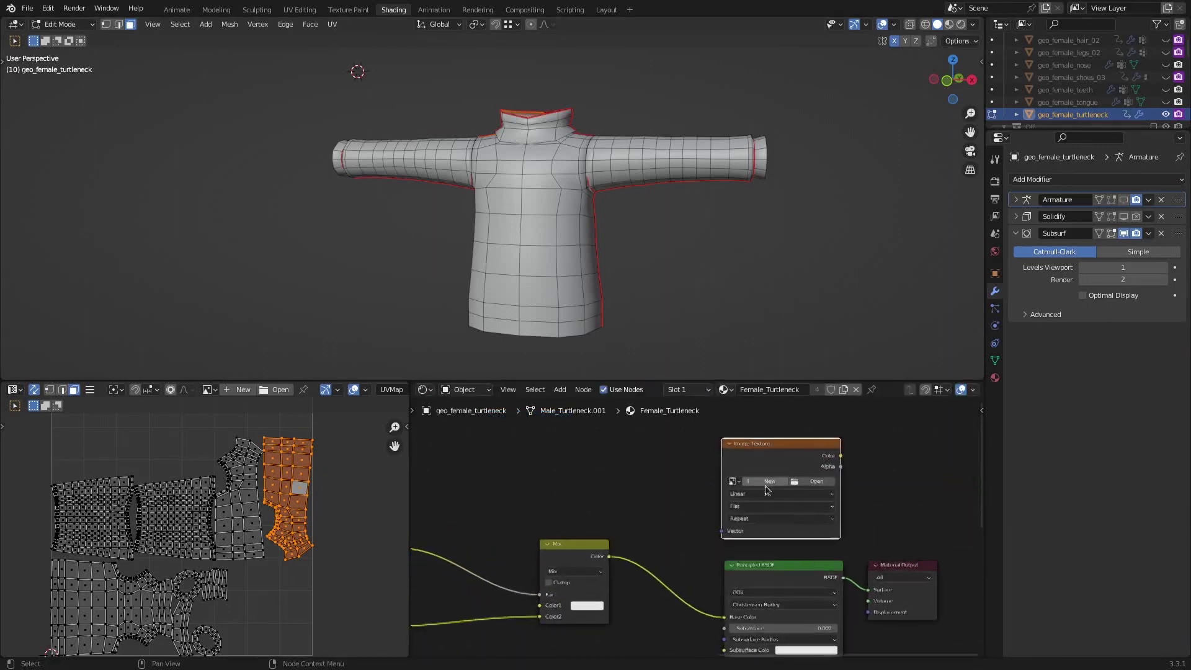
Step: Create a new image in the Image Texture node with Color Grid as its generated type
{"action": "left_click", "coordinate": [768, 490]}
{"action": "left_click", "coordinate": [808, 570]}
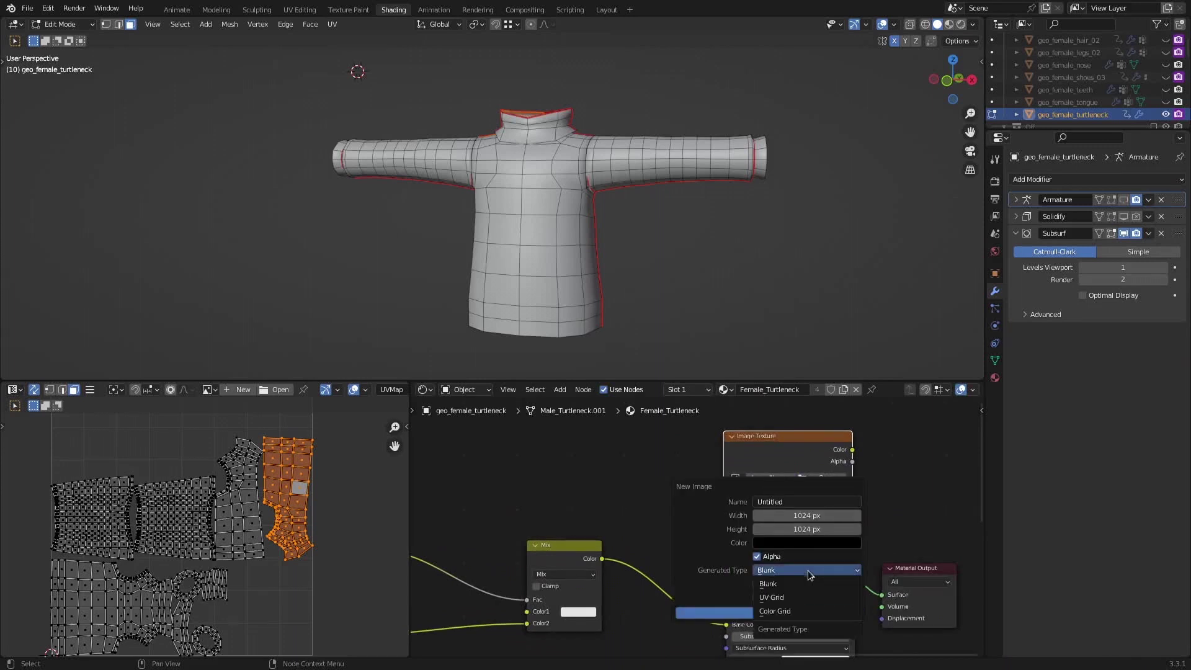
{"action": "left_click", "coordinate": [806, 610]}
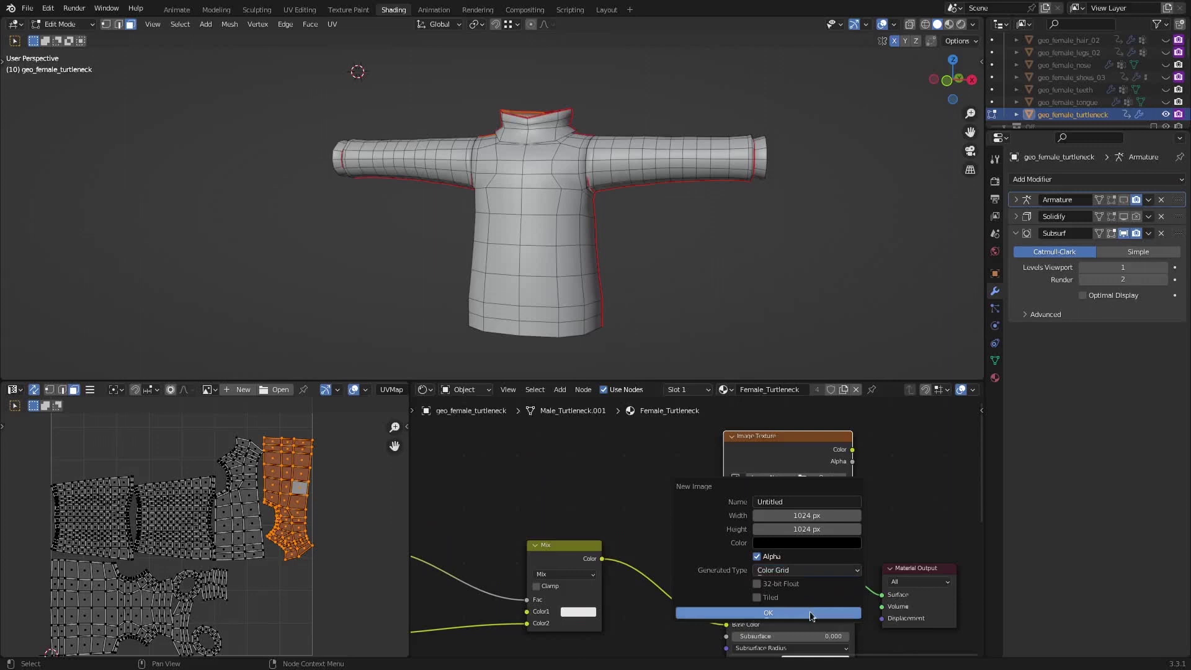
{"action": "left_click", "coordinate": [810, 612]}
Step: Move the Image Texture node higher above the Principled BSDF and connect its colour to the Material Output's surface
{"action": "middle_click_drag", "start_coordinate": [856, 512], "coordinate": [672, 561]}
{"action": "left_click_drag", "start_coordinate": [613, 502], "coordinate": [612, 464]}
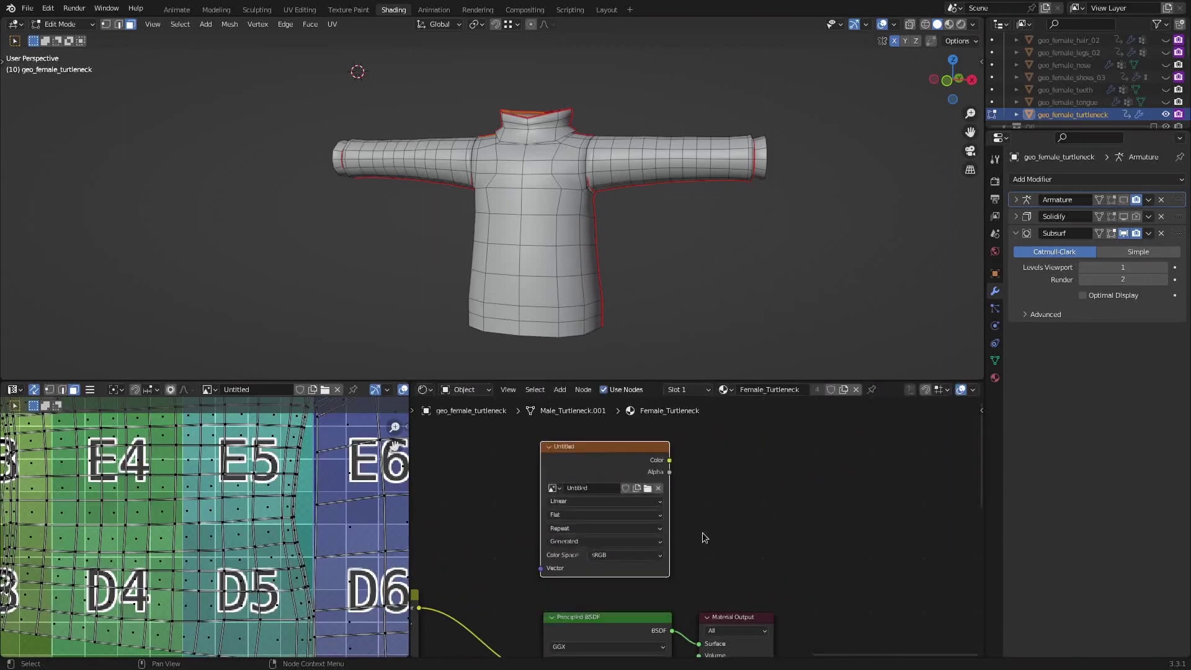
{"action": "left_click", "coordinate": [613, 464], "text": "ctrl+shift"}
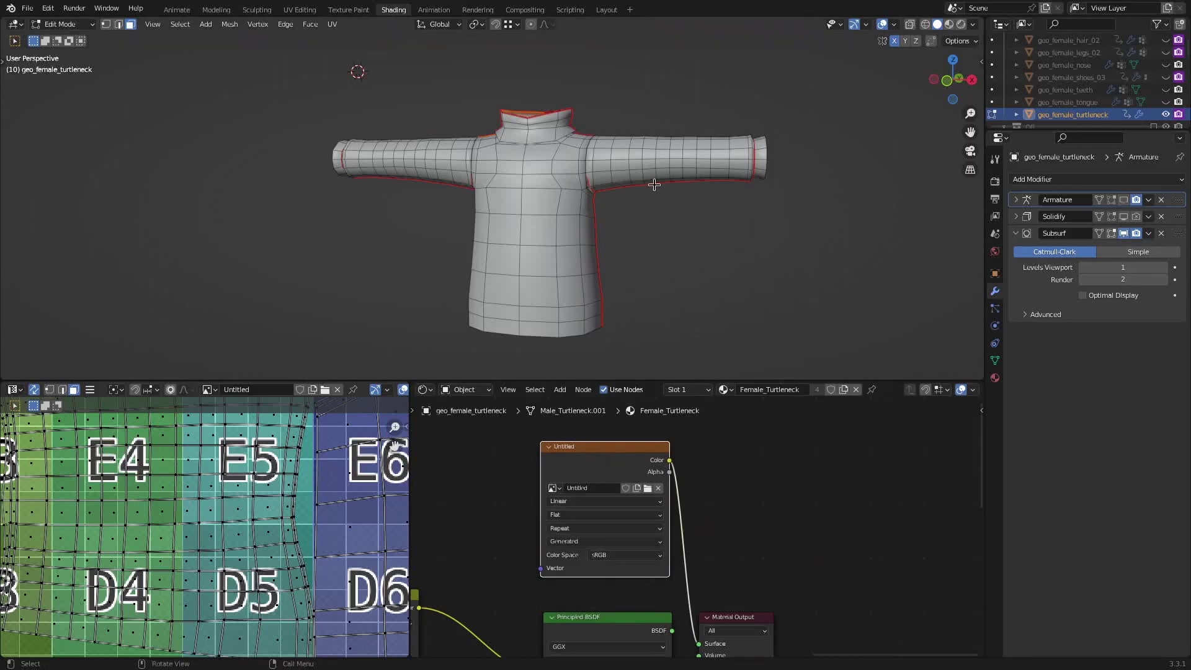
Step: Switch the viewport to Material Preview and inspect the colour grid on the turtleneck's body and sleeves
{"action": "key", "text": "z"}
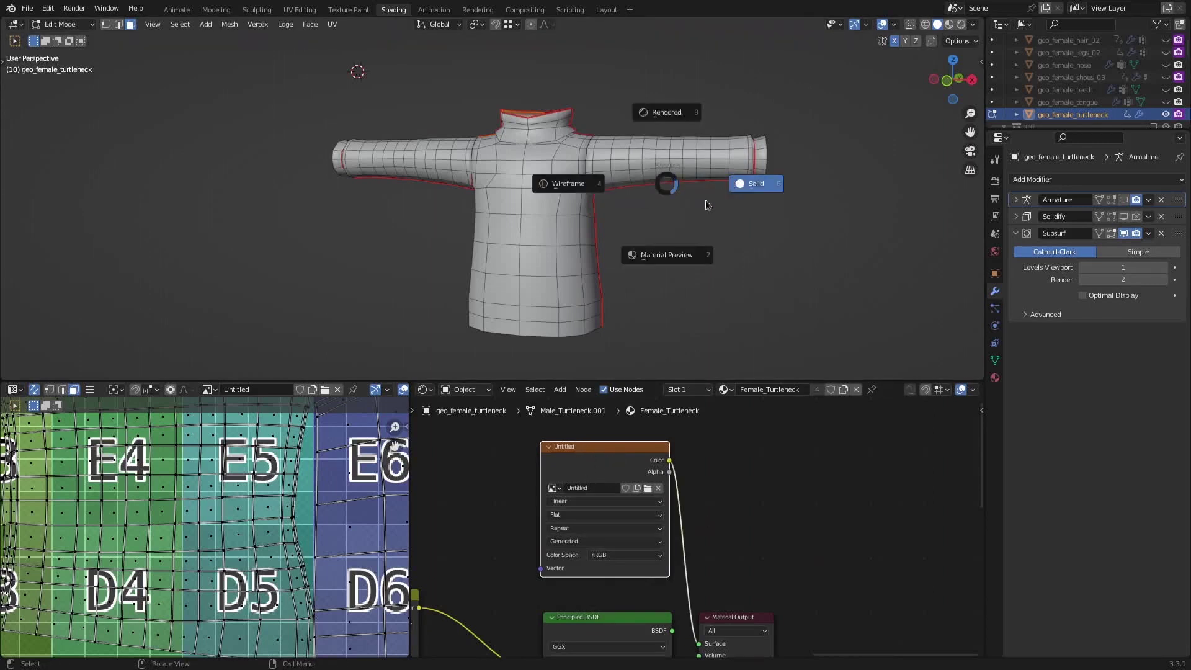
{"action": "left_click", "coordinate": [690, 251]}
{"action": "middle_click_drag", "start_coordinate": [690, 248], "coordinate": [660, 206]}
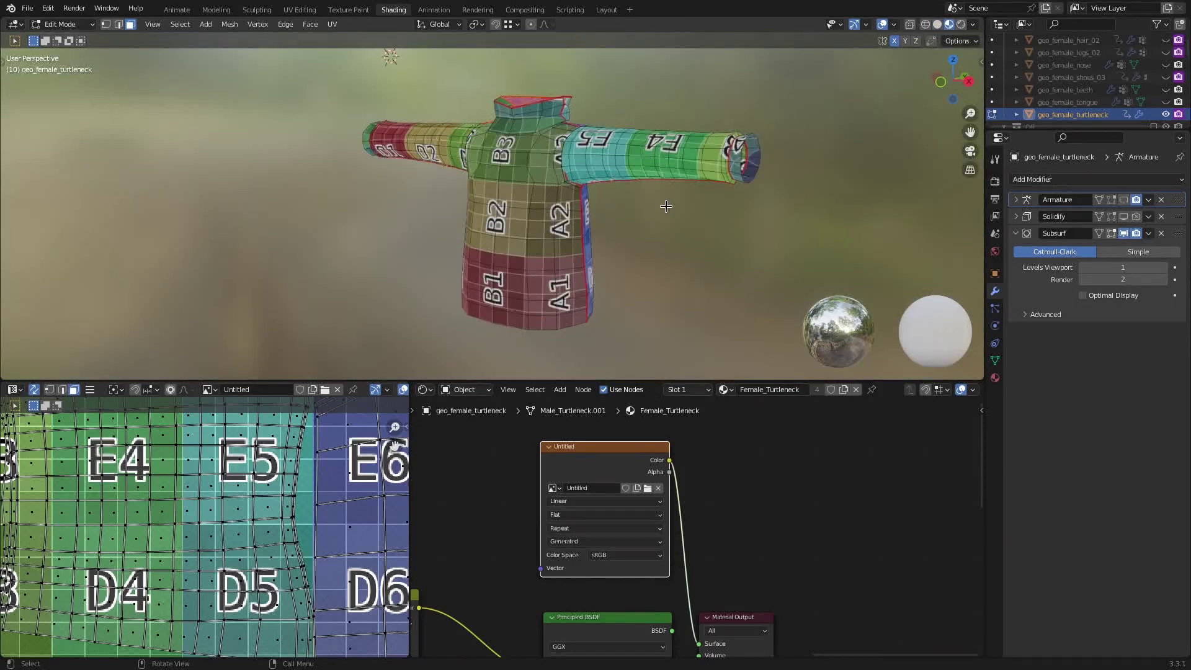
{"action": "middle_click_drag", "start_coordinate": [630, 276], "coordinate": [741, 215]}
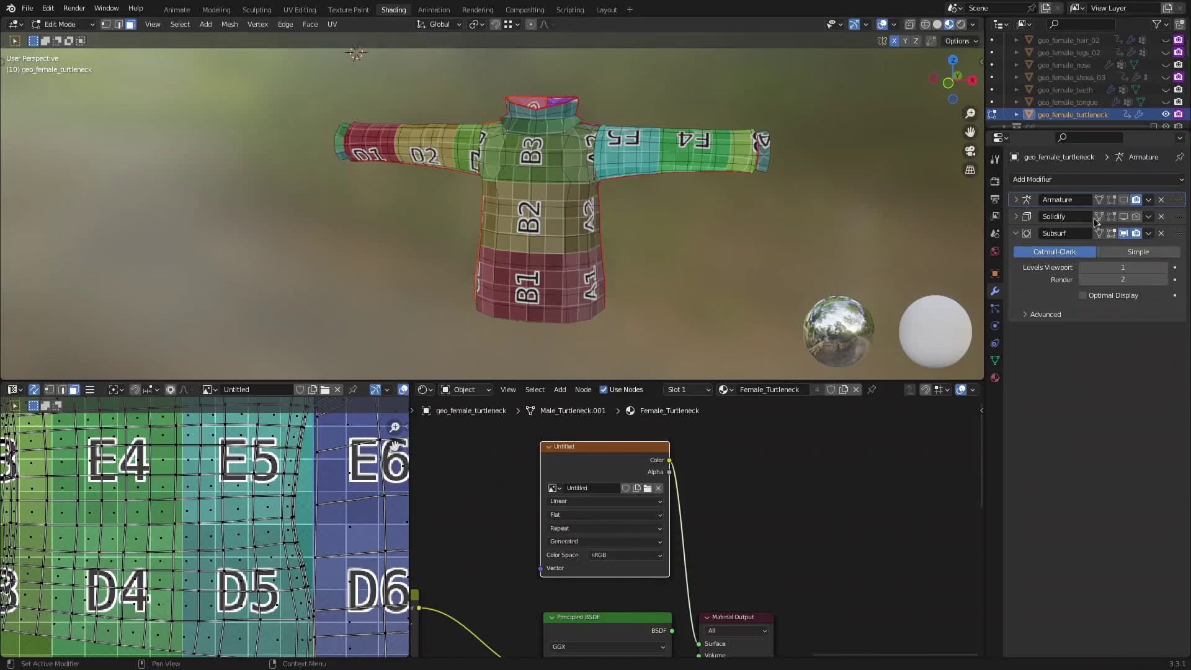
Step: Return the turtleneck to Object Mode and toggle the Armature modifier's viewport display on and back off
{"action": "key", "text": "ctrl+Tab"}
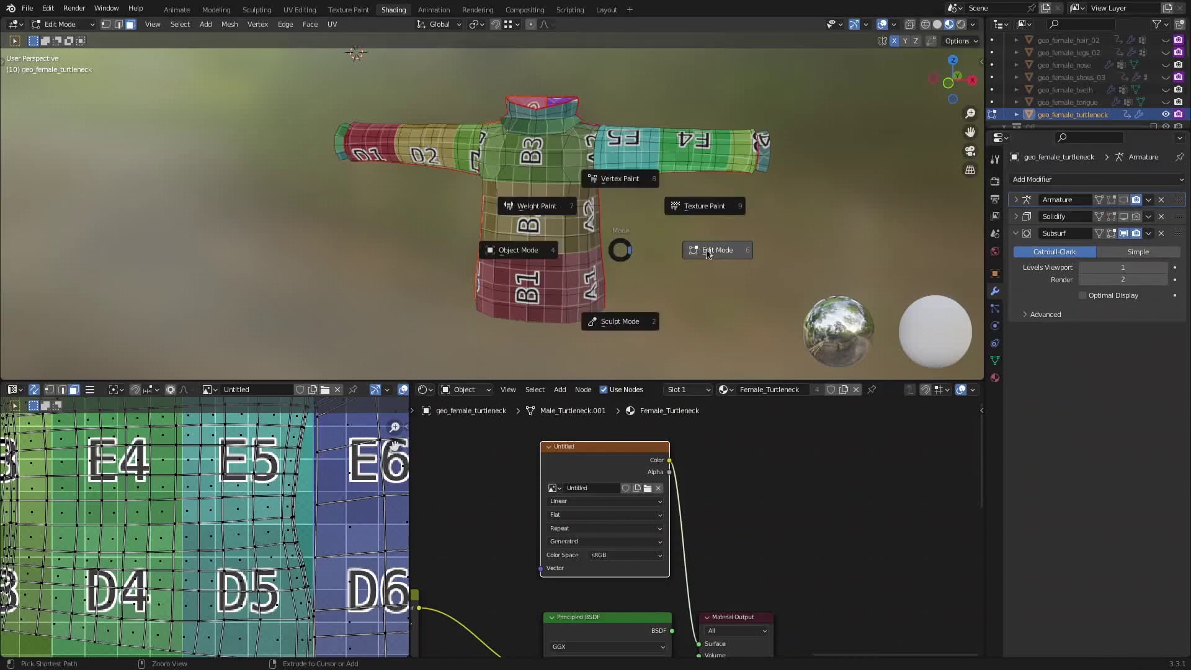
{"action": "left_click", "coordinate": [735, 249]}
{"action": "left_click", "coordinate": [1135, 200]}
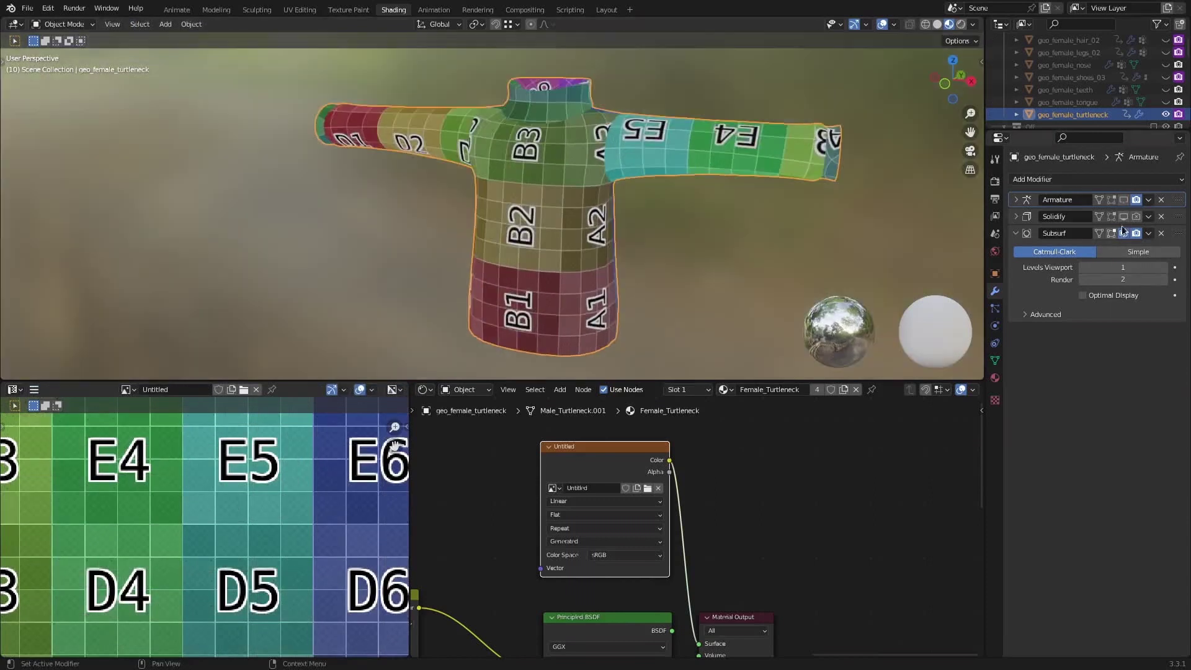
{"action": "left_click", "coordinate": [1124, 200]}
{"action": "middle_click_drag", "start_coordinate": [531, 254], "coordinate": [596, 248]}
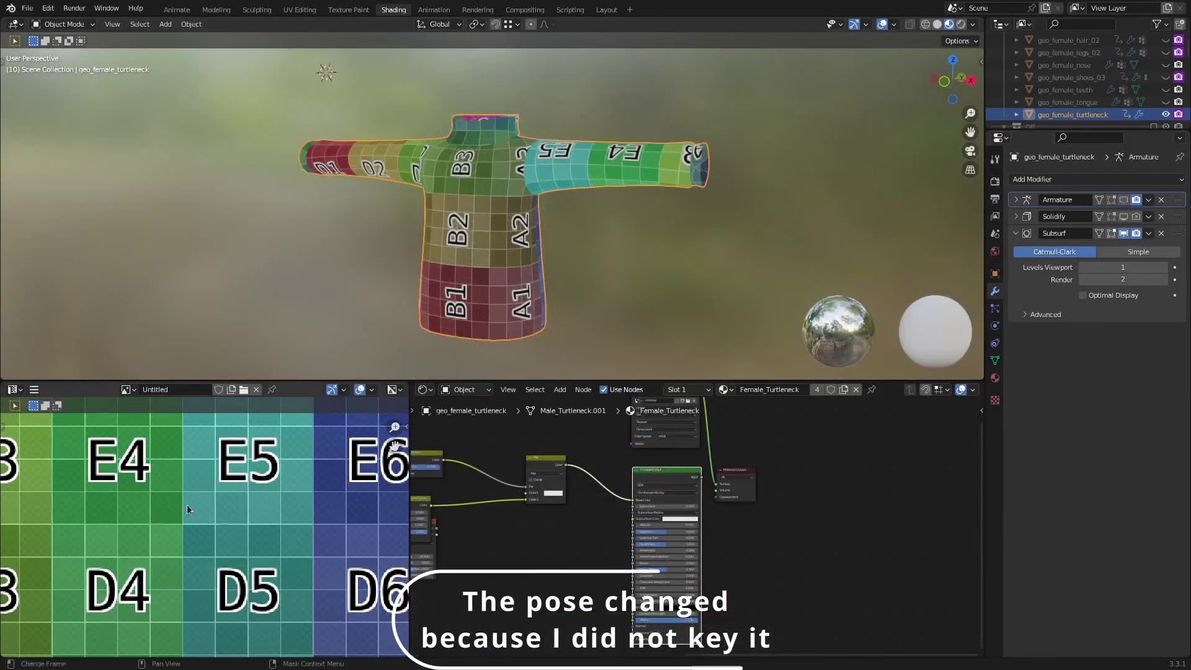
Step: Cut the link between the Mix node's colour output and the Principled BSDF's base colour
{"action": "scroll", "coordinate": [646, 433], "scroll_direction": "down", "scroll_amount": 1}
{"action": "middle_click_drag", "start_coordinate": [632, 440], "coordinate": [667, 494]}
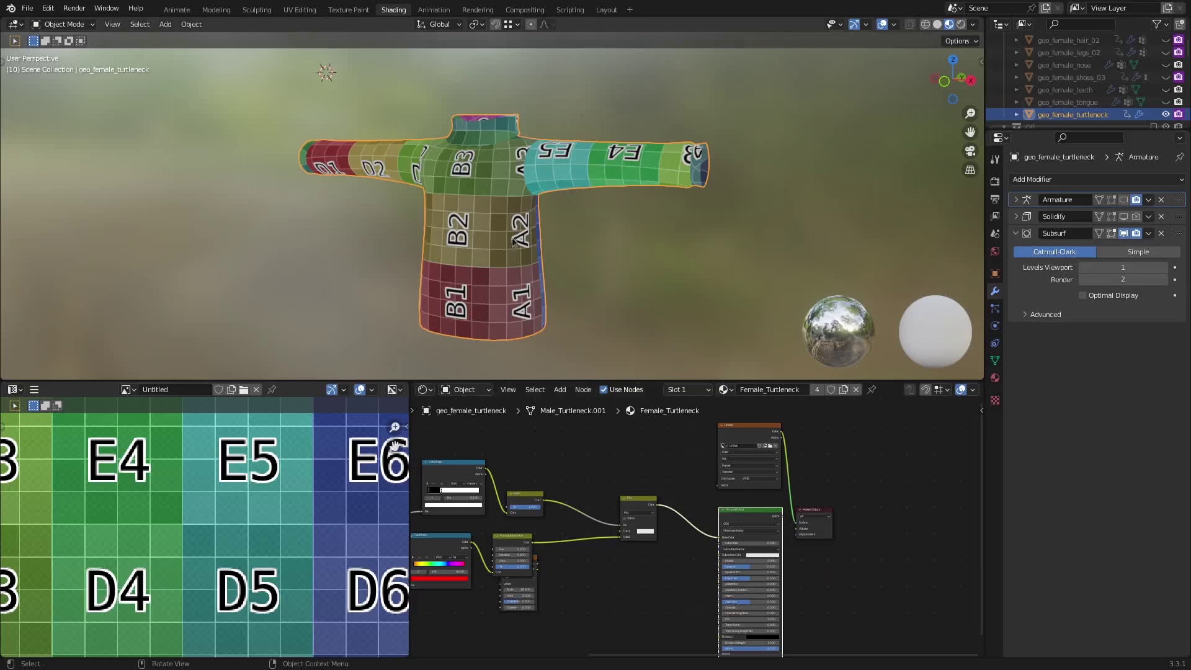
{"action": "scroll", "coordinate": [727, 450], "scroll_direction": "up", "scroll_amount": 3}
{"action": "middle_click_drag", "start_coordinate": [727, 450], "coordinate": [691, 465]}
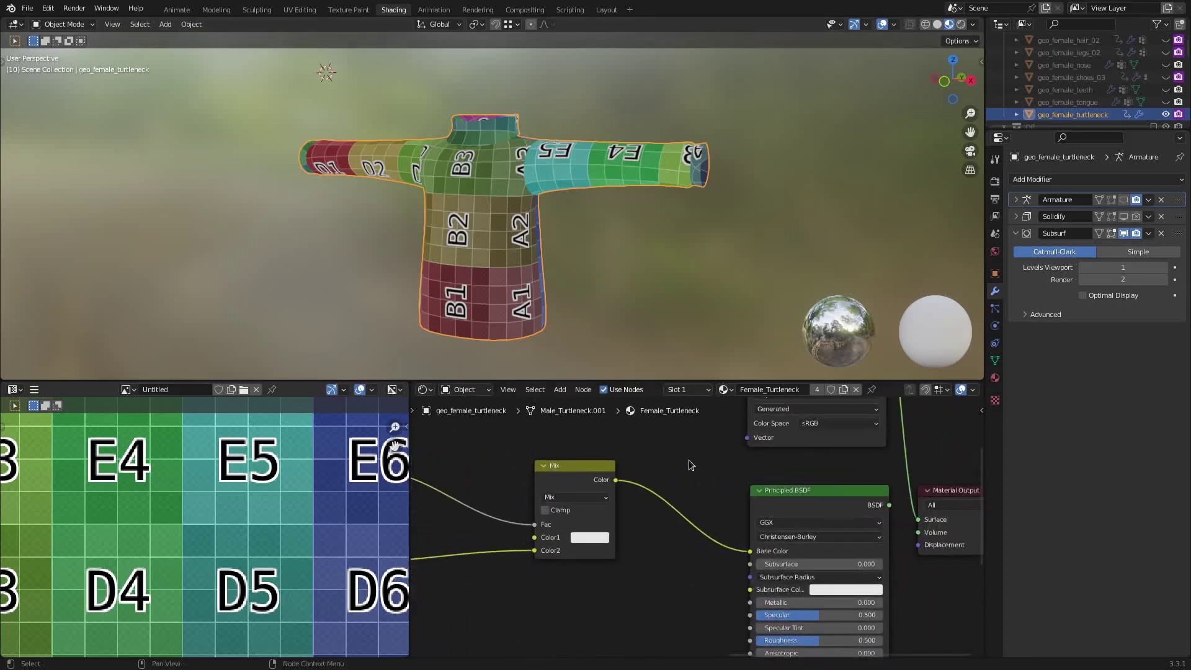
{"action": "mouse_move", "coordinate": [689, 463]}
{"action": "right_mouse_down", "text": "ctrl"}
{"action": "mouse_move", "coordinate": [665, 508]}
{"action": "mouse_move", "coordinate": [662, 561]}
{"action": "right_mouse_up", "text": "ctrl"}
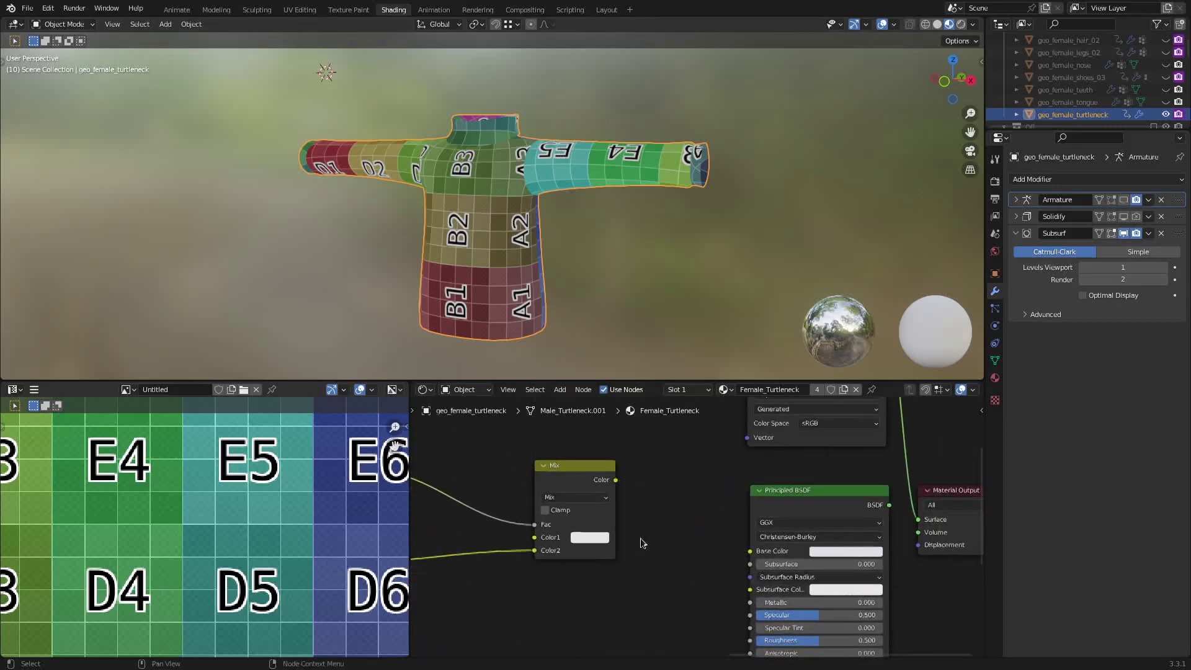
Step: Add a Principled texture setup to the Principled BSDF from the denmin_fabric_02 4k diffuse, roughness and normal maps
{"action": "scroll", "coordinate": [646, 539], "scroll_direction": "down", "scroll_amount": 5}
{"action": "scroll", "coordinate": [783, 448], "scroll_direction": "up", "scroll_amount": 2}
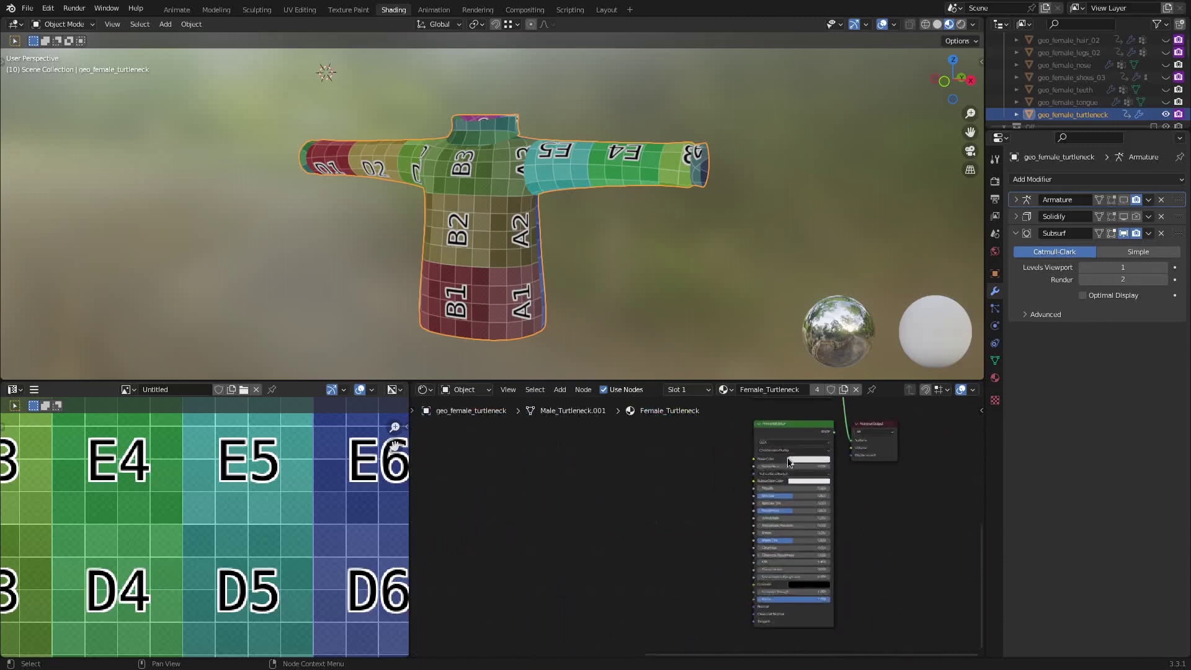
{"action": "middle_click_drag", "start_coordinate": [784, 446], "coordinate": [665, 479]}
{"action": "scroll", "coordinate": [669, 444], "scroll_direction": "up", "scroll_amount": 2}
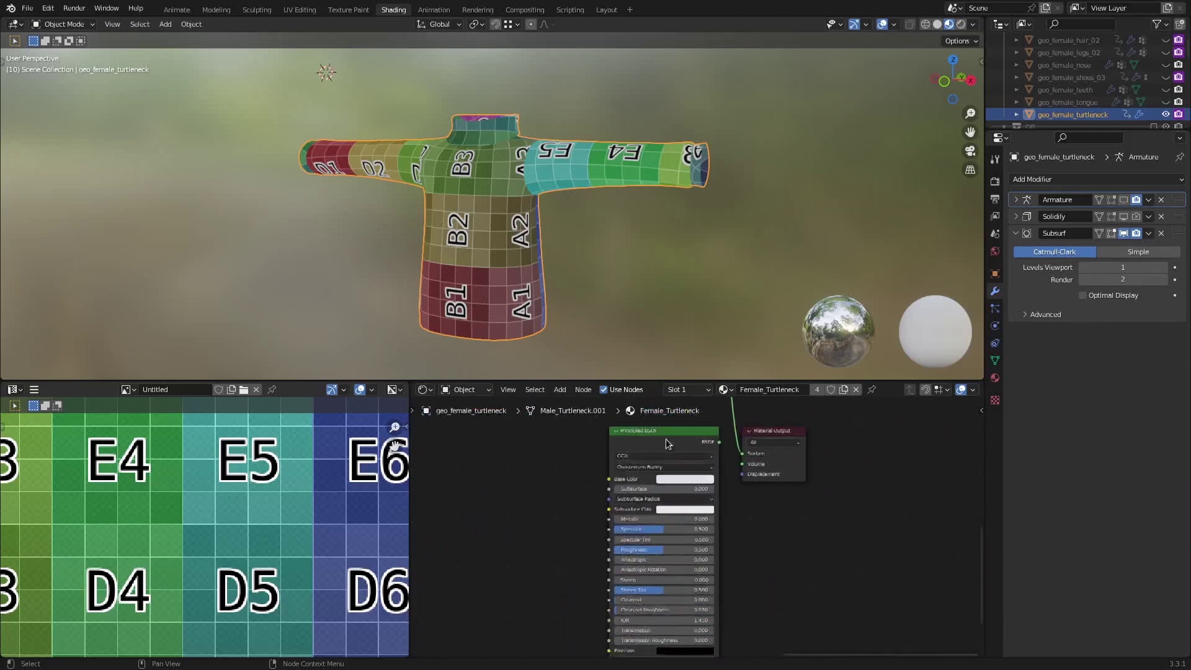
{"action": "left_click", "coordinate": [668, 444]}
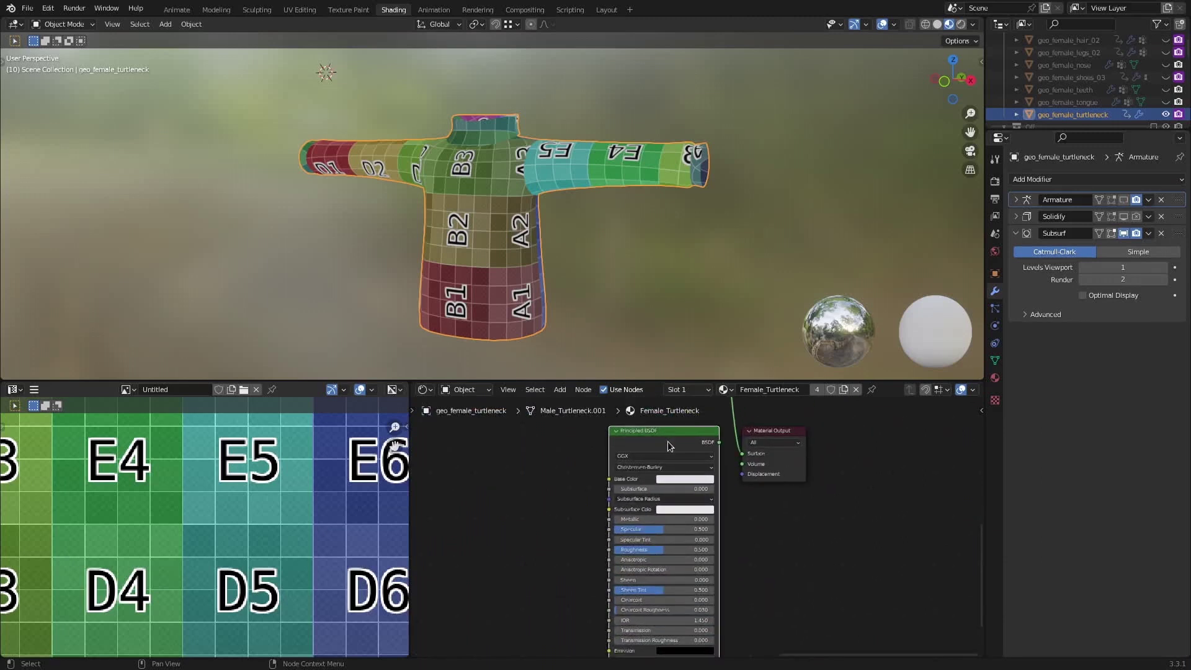
{"action": "key", "text": "ctrl+shift+t"}
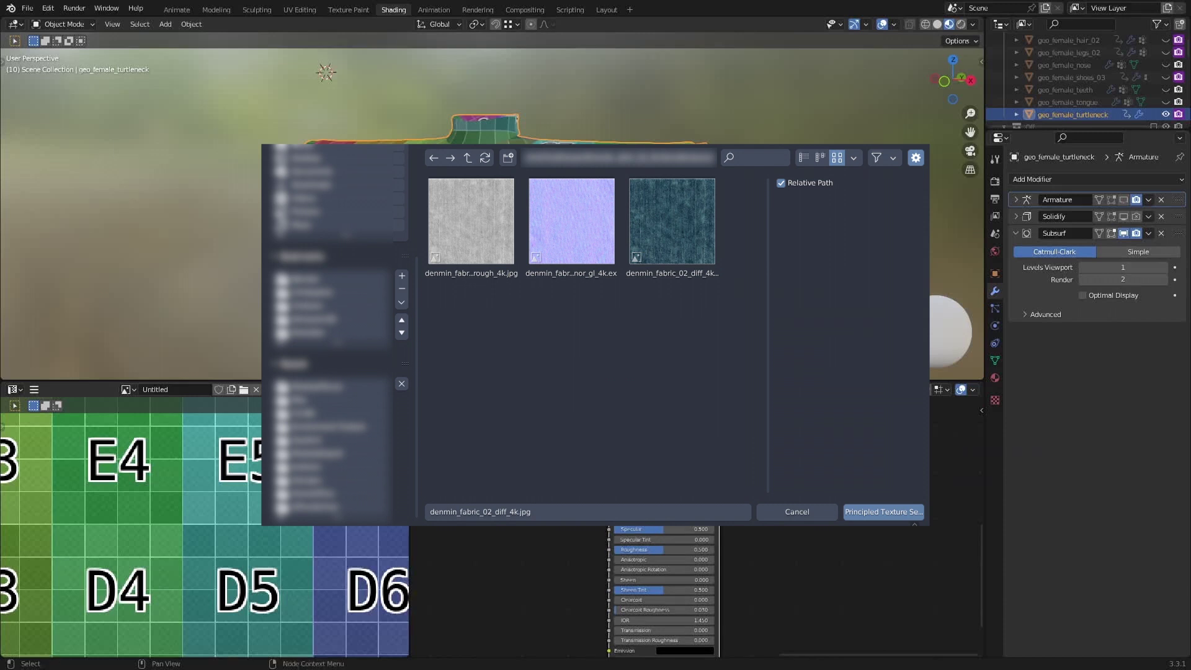
Step: Connect the Principled BSDF's BSDF output to the Material Output's surface in place of the colour grid texture
{"action": "left_click_drag", "start_coordinate": [660, 594], "coordinate": [686, 609]}
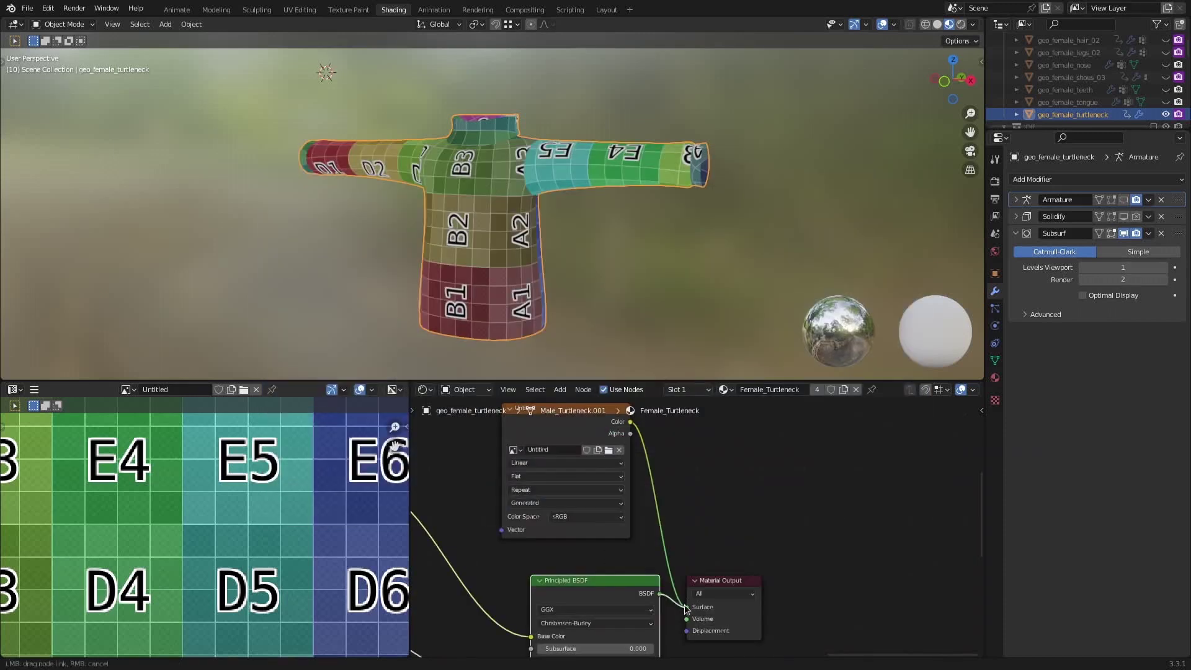
{"action": "left_click_drag", "start_coordinate": [685, 511], "coordinate": [685, 505]}
{"action": "scroll", "coordinate": [468, 189], "scroll_direction": "up", "scroll_amount": 4}
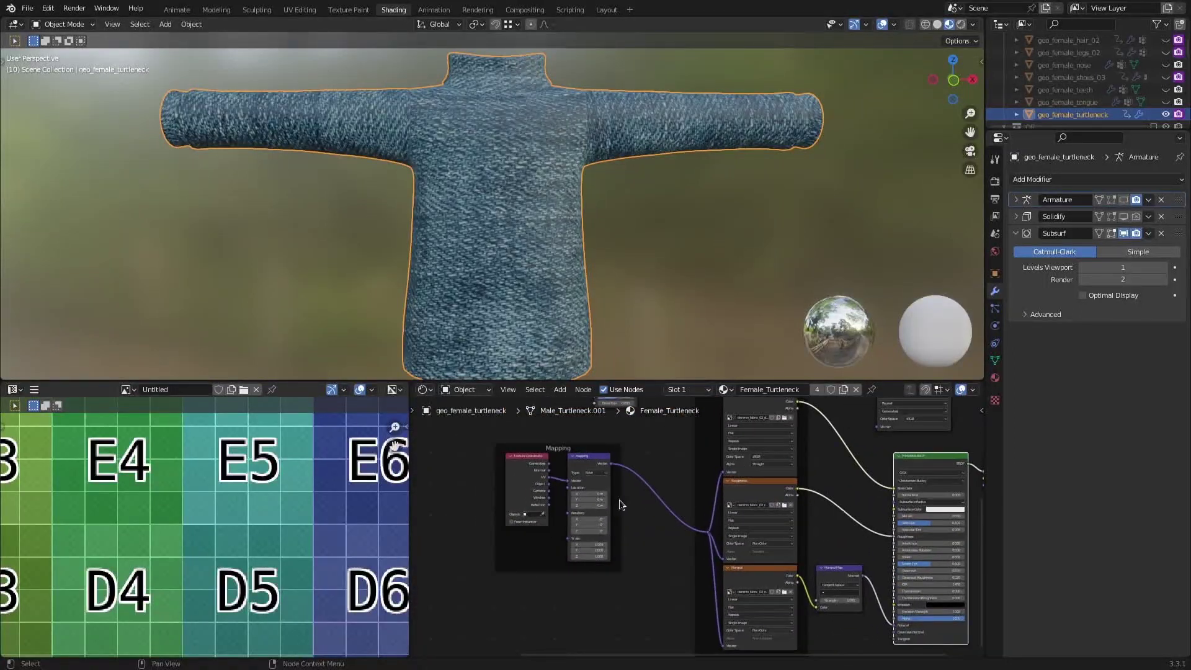
Step: Set the Mapping node's X, Y and Z scale to 5 for the denim textures
{"action": "scroll", "coordinate": [552, 454], "scroll_direction": "up", "scroll_amount": 3}
{"action": "middle_click_drag", "start_coordinate": [552, 455], "coordinate": [593, 481]}
{"action": "scroll", "coordinate": [586, 590], "scroll_direction": "up", "scroll_amount": 3}
{"action": "middle_click_drag", "start_coordinate": [586, 589], "coordinate": [560, 496]}
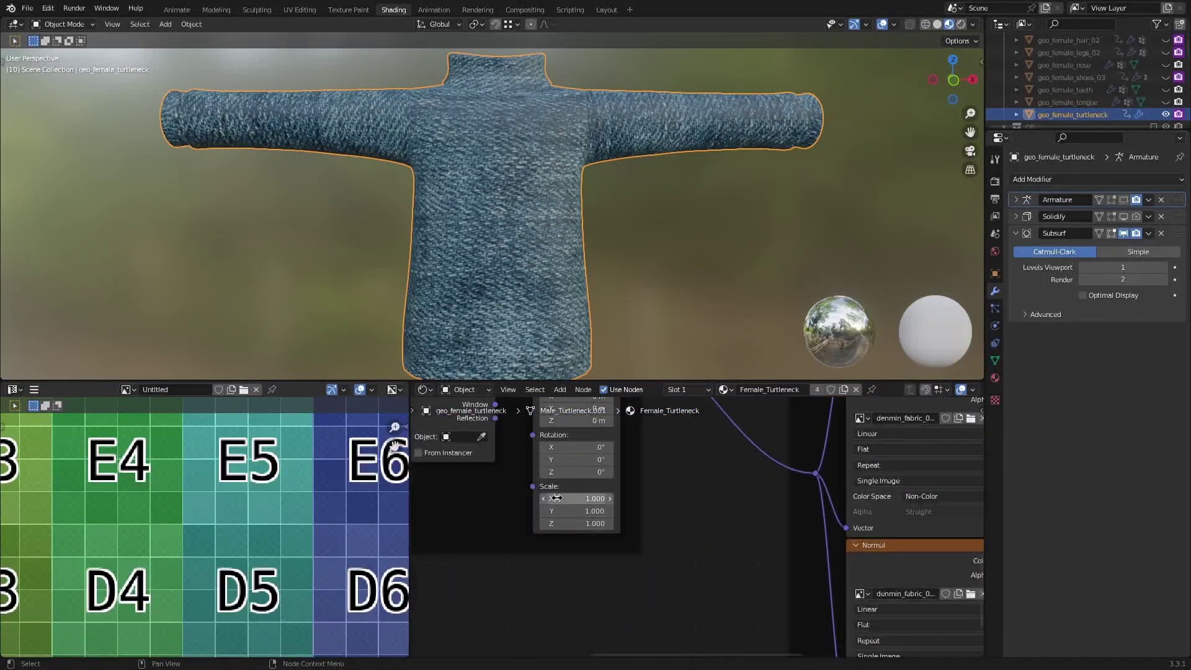
{"action": "left_click_drag", "start_coordinate": [561, 498], "coordinate": [561, 511]}
{"action": "type", "text": "5"}
{"action": "key", "text": "Return"}
Step: Inspect the scale and direction of the denim weave on the turtleneck's body and sleeves from front and back
{"action": "scroll", "coordinate": [493, 177], "scroll_direction": "up", "scroll_amount": 3}
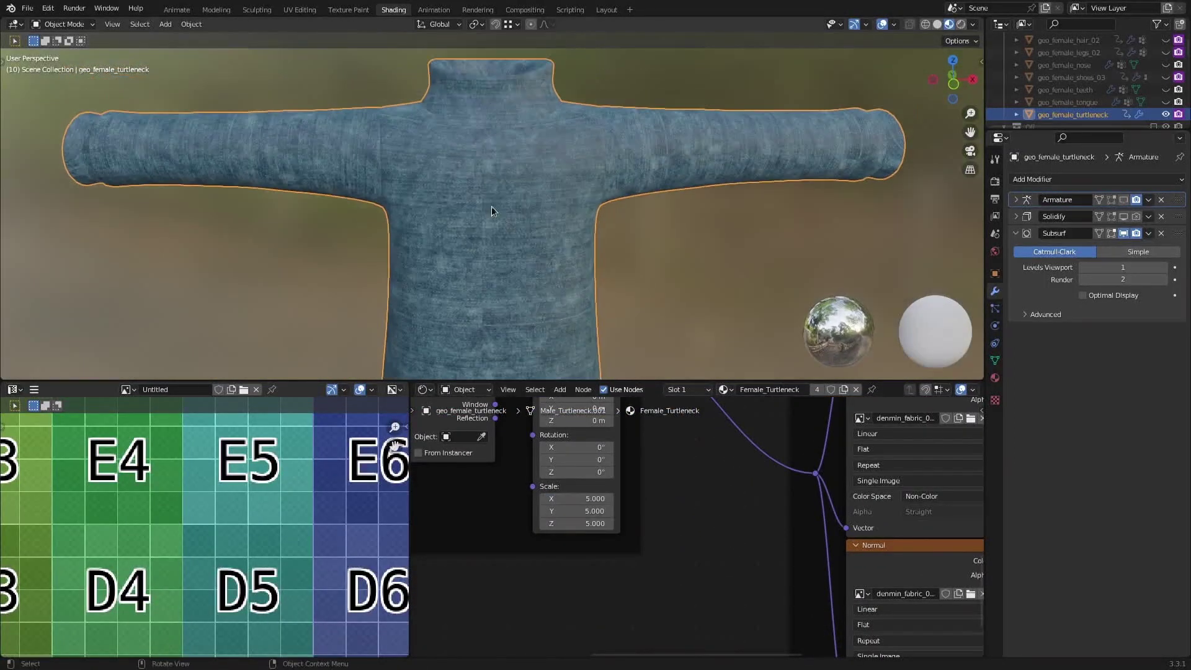
{"action": "scroll", "coordinate": [496, 205], "scroll_direction": "down", "scroll_amount": 2}
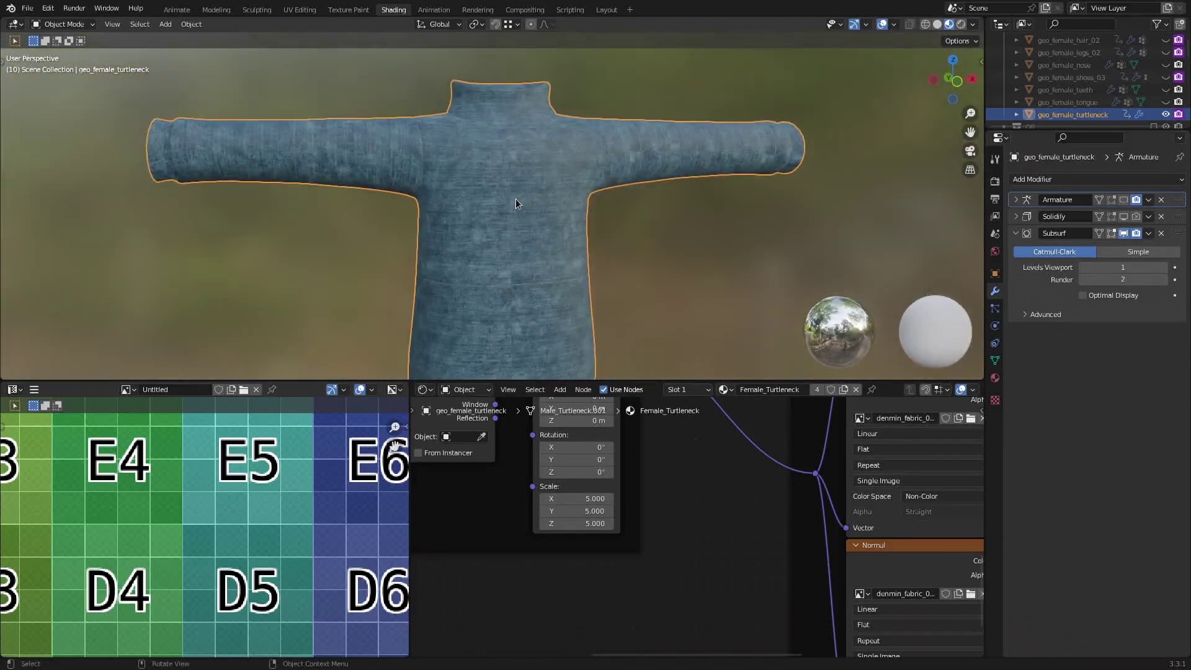
{"action": "scroll", "coordinate": [463, 237], "scroll_direction": "up", "scroll_amount": 3}
{"action": "middle_click_drag", "start_coordinate": [490, 246], "coordinate": [508, 152]}
{"action": "scroll", "coordinate": [504, 133], "scroll_direction": "down", "scroll_amount": 2}
{"action": "middle_click_drag", "start_coordinate": [500, 238], "coordinate": [435, 279]}
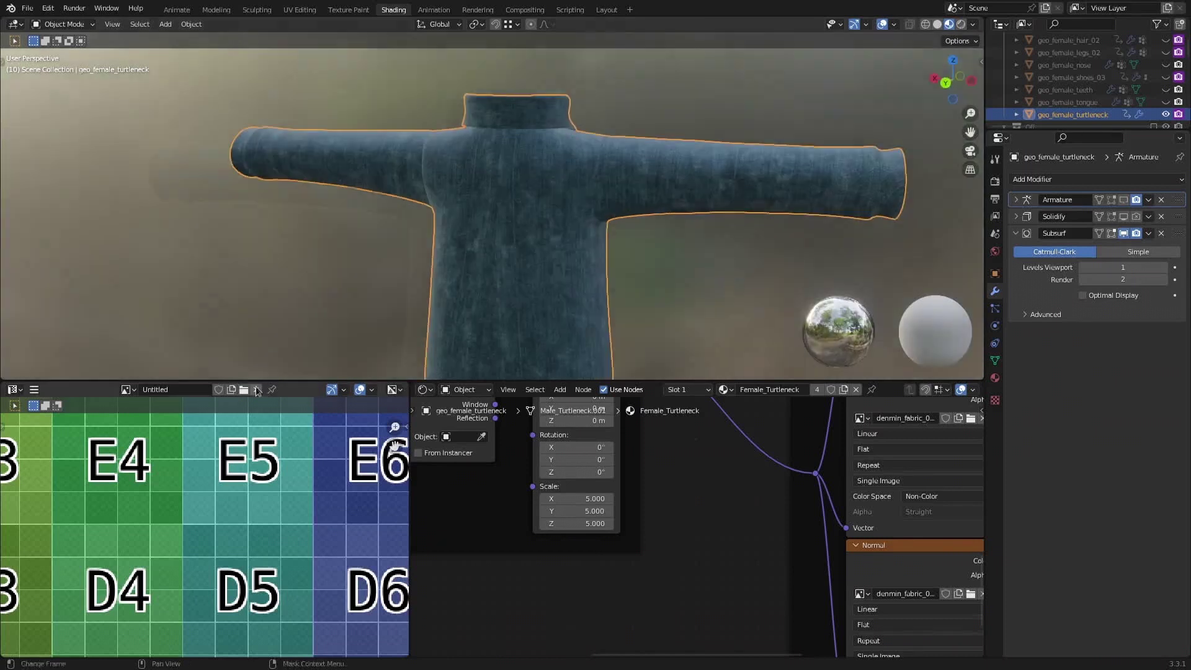
Step: Unlink the colour grid image from the image editor and open the turtleneck in Edit Mode with one back panel's faces selected
{"action": "left_click", "coordinate": [257, 389]}
{"action": "scroll", "coordinate": [196, 448], "scroll_direction": "up", "scroll_amount": 3}
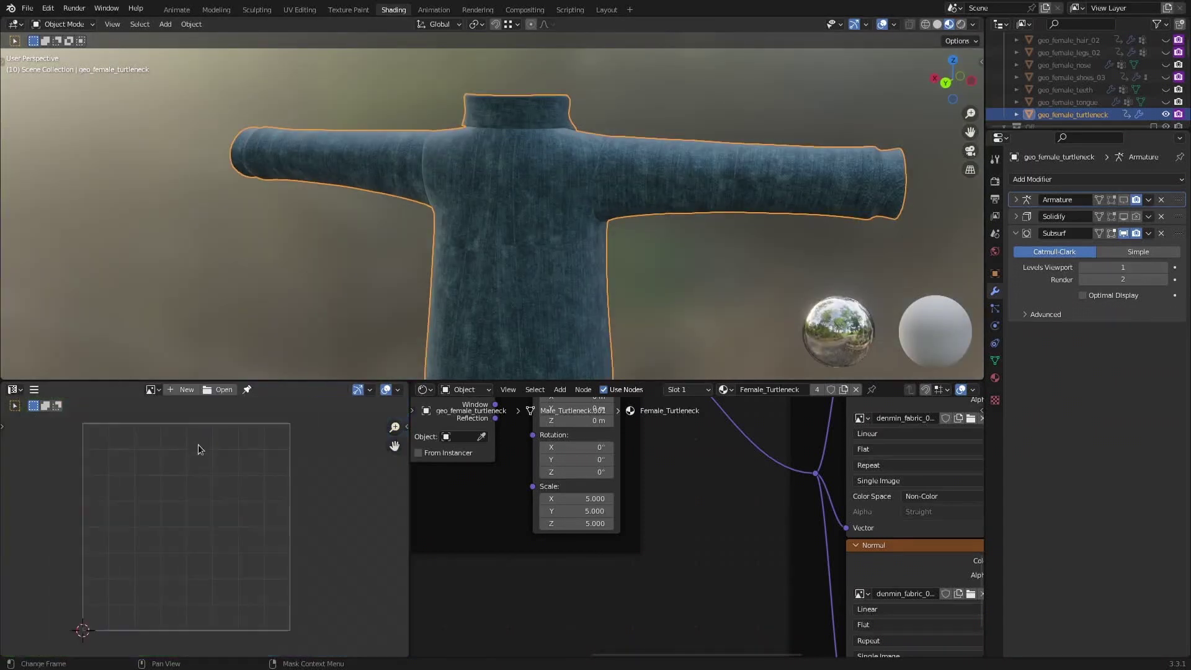
{"action": "key", "text": "ctrl+Tab"}
{"action": "left_click", "coordinate": [589, 232]}
{"action": "middle_click_drag", "start_coordinate": [692, 239], "coordinate": [569, 239]}
{"action": "scroll", "coordinate": [569, 239], "scroll_direction": "up", "scroll_amount": 3}
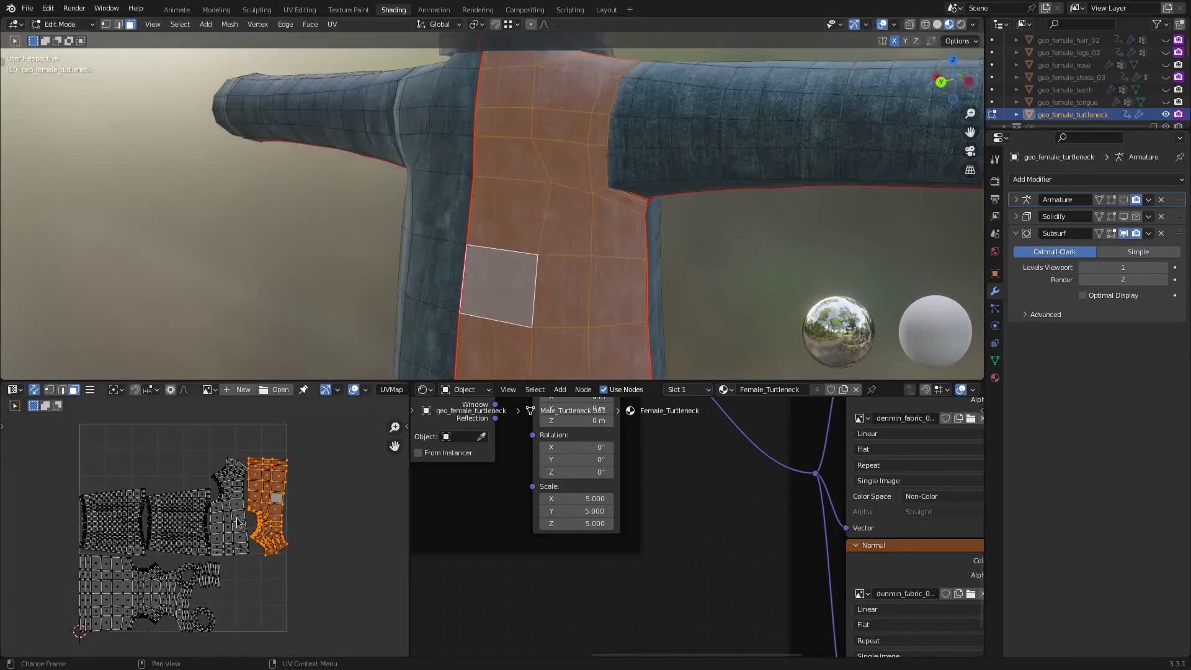
Step: Try moving the selected back panel's UV island, and hide the viewport overlays to check the denim across the seams
{"action": "scroll", "coordinate": [268, 506], "scroll_direction": "up", "scroll_amount": 2}
{"action": "scroll", "coordinate": [270, 503], "scroll_direction": "down", "scroll_amount": 2}
{"action": "key", "text": "g"}
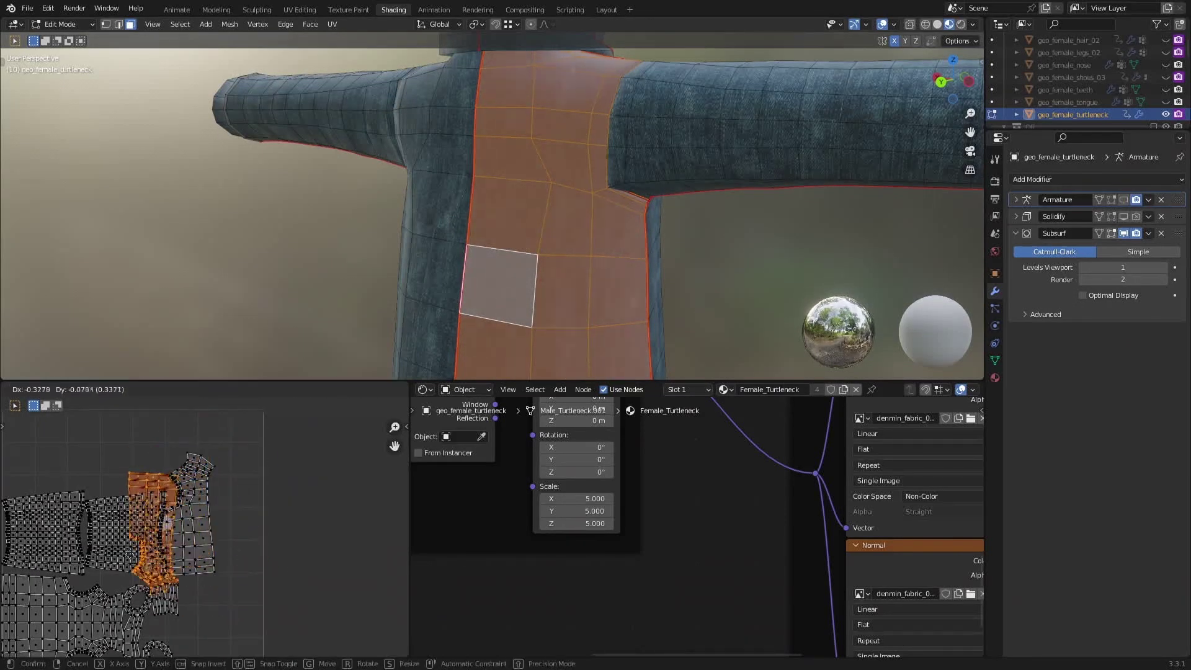
{"action": "right_click", "coordinate": [128, 550]}
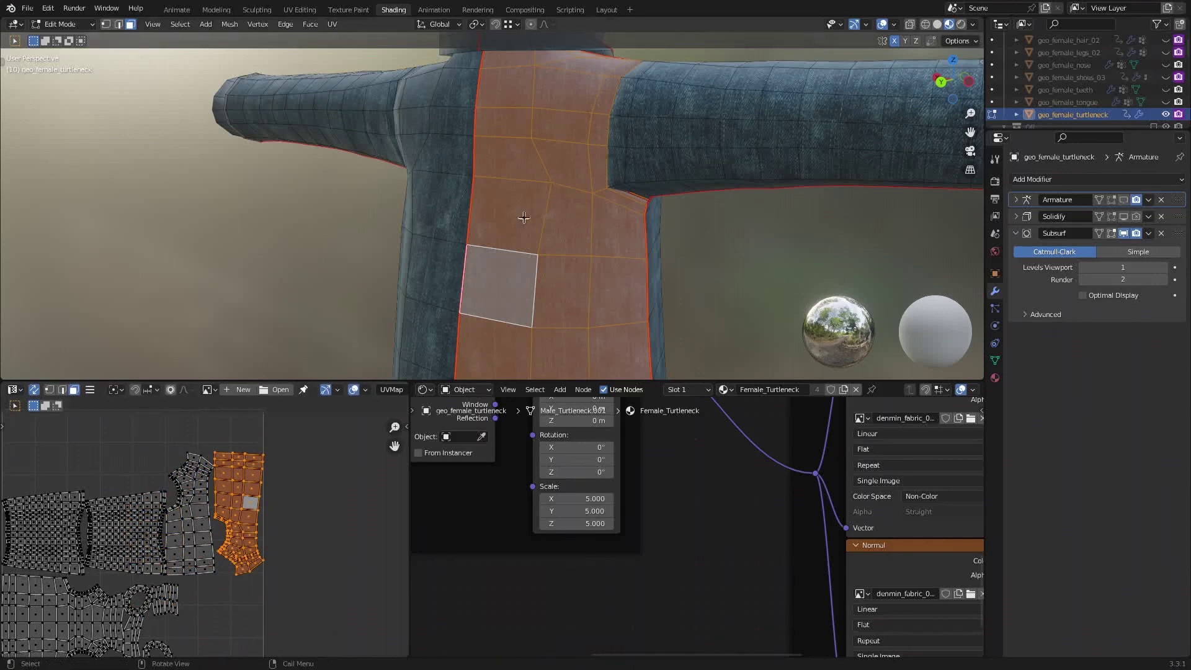
{"action": "left_click", "coordinate": [882, 25]}
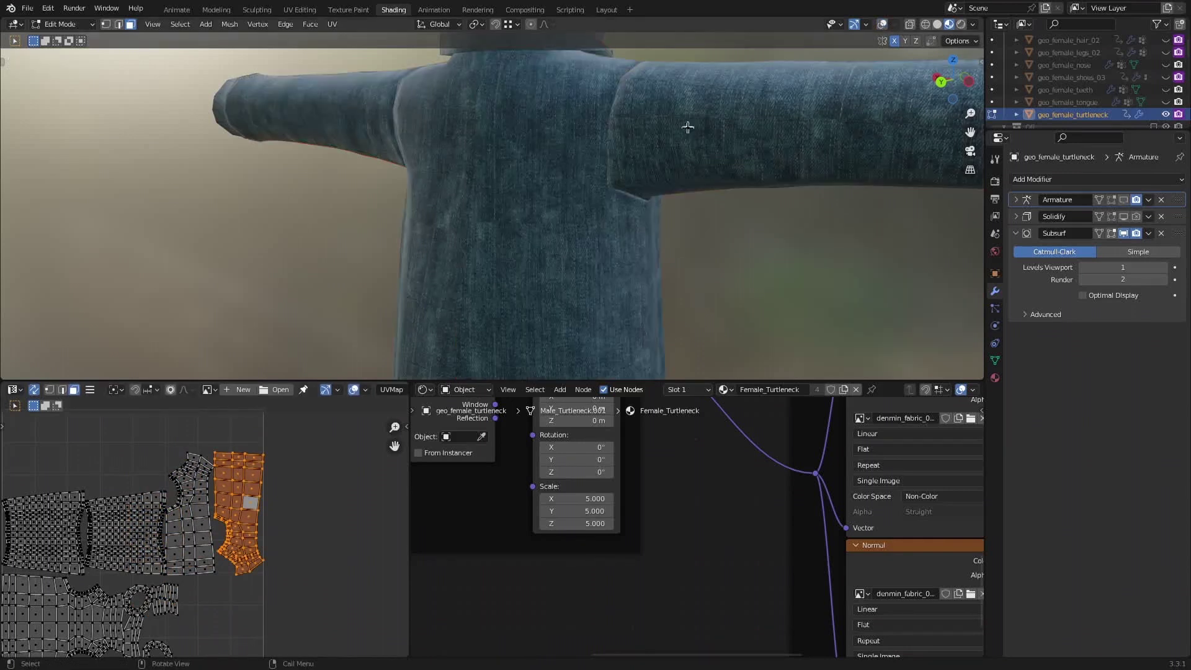
Step: Back in Object Mode, unhide the rest of the character and scene and turn on the Armature modifier's viewport display
{"action": "key", "text": "g"}
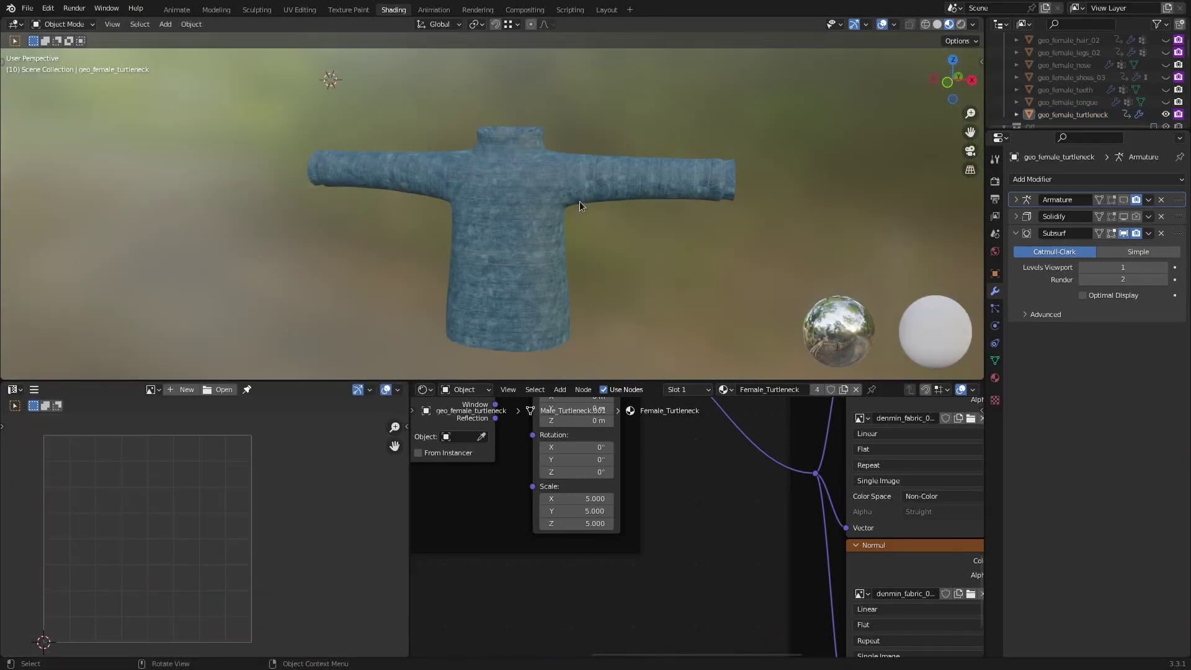
{"action": "key", "text": "alt+h"}
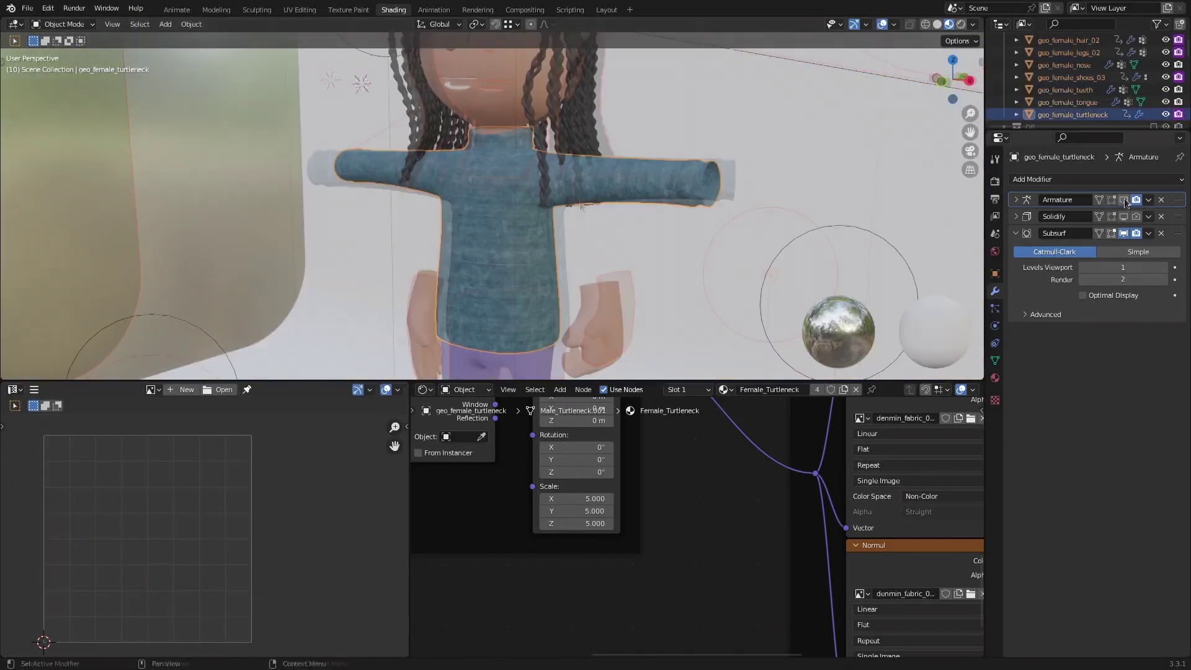
{"action": "left_click", "coordinate": [1124, 200]}
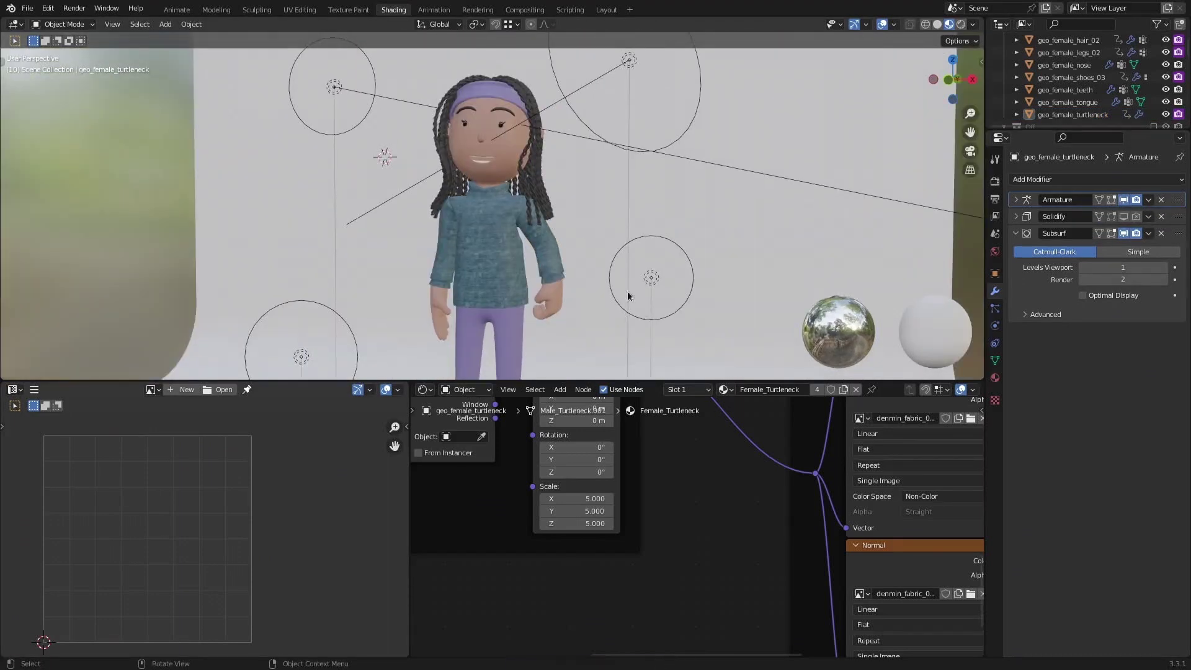
Step: Unwrap all the turtleneck's faces in Edit Mode with Smart UV Project
{"action": "left_click", "coordinate": [493, 259]}
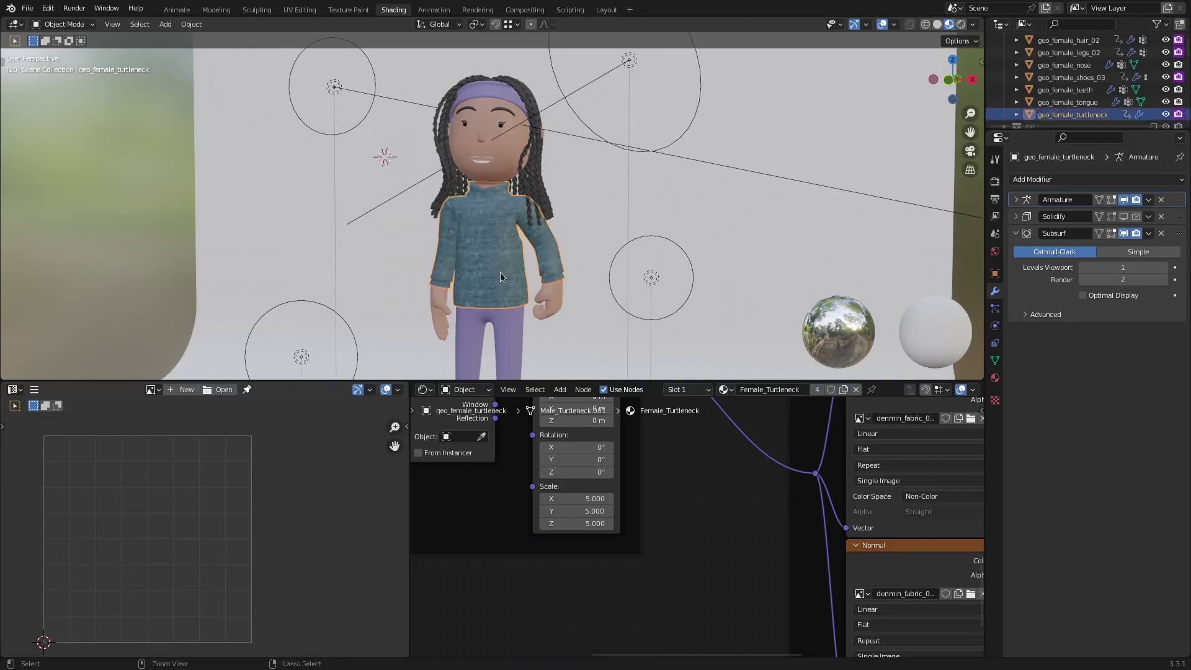
{"action": "key", "text": "ctrl+Tab"}
{"action": "left_click", "coordinate": [552, 264]}
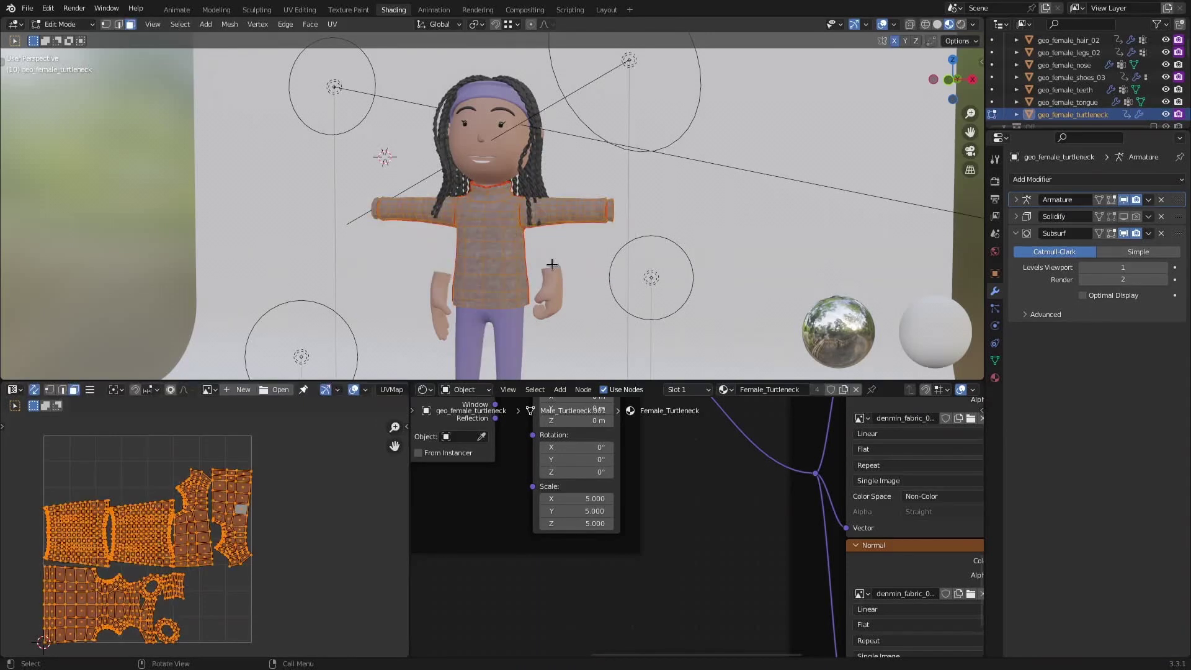
{"action": "key", "text": "u"}
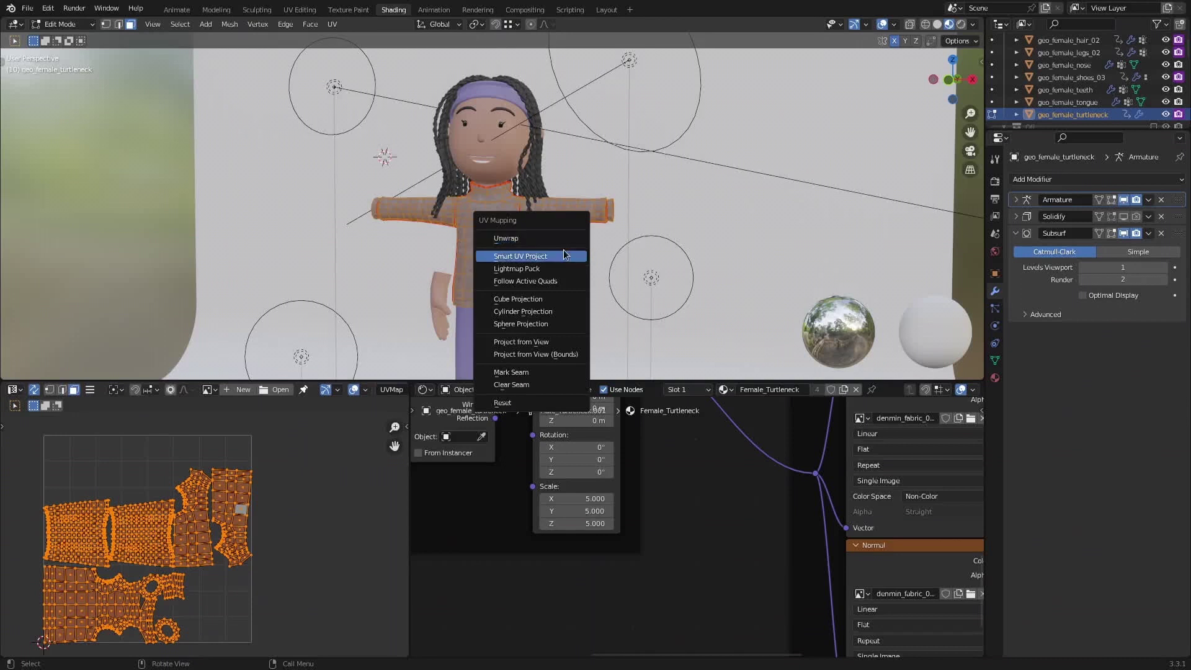
{"action": "left_click", "coordinate": [564, 258]}
{"action": "left_click", "coordinate": [583, 359]}
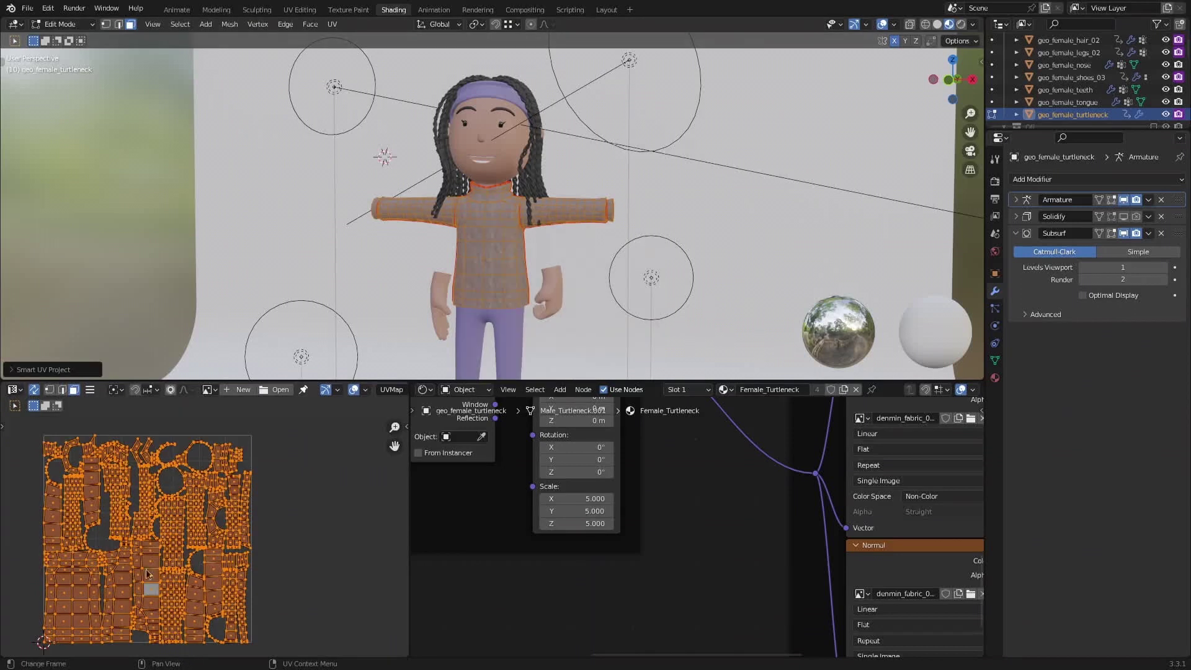
Step: Switch the turtleneck from Edit Mode to Vertex Paint and examine the denim seams around the neck and shoulder
{"action": "scroll", "coordinate": [518, 180], "scroll_direction": "up", "scroll_amount": 5}
{"action": "key", "text": "ctrl+Tab"}
{"action": "left_click", "coordinate": [515, 177]}
{"action": "mouse_move", "coordinate": [512, 214]}
{"action": "middle_mouse_down", "text": "shift"}
{"action": "mouse_move", "coordinate": [495, 152]}
{"action": "mouse_move", "coordinate": [597, 167]}
{"action": "mouse_move", "coordinate": [705, 151]}
{"action": "mouse_move", "coordinate": [669, 162]}
{"action": "mouse_move", "coordinate": [669, 212]}
{"action": "mouse_move", "coordinate": [710, 227]}
{"action": "mouse_move", "coordinate": [712, 247]}
{"action": "mouse_move", "coordinate": [460, 289]}
{"action": "middle_mouse_up", "text": "shift"}
{"action": "scroll", "coordinate": [596, 167], "scroll_direction": "up", "scroll_amount": 6}
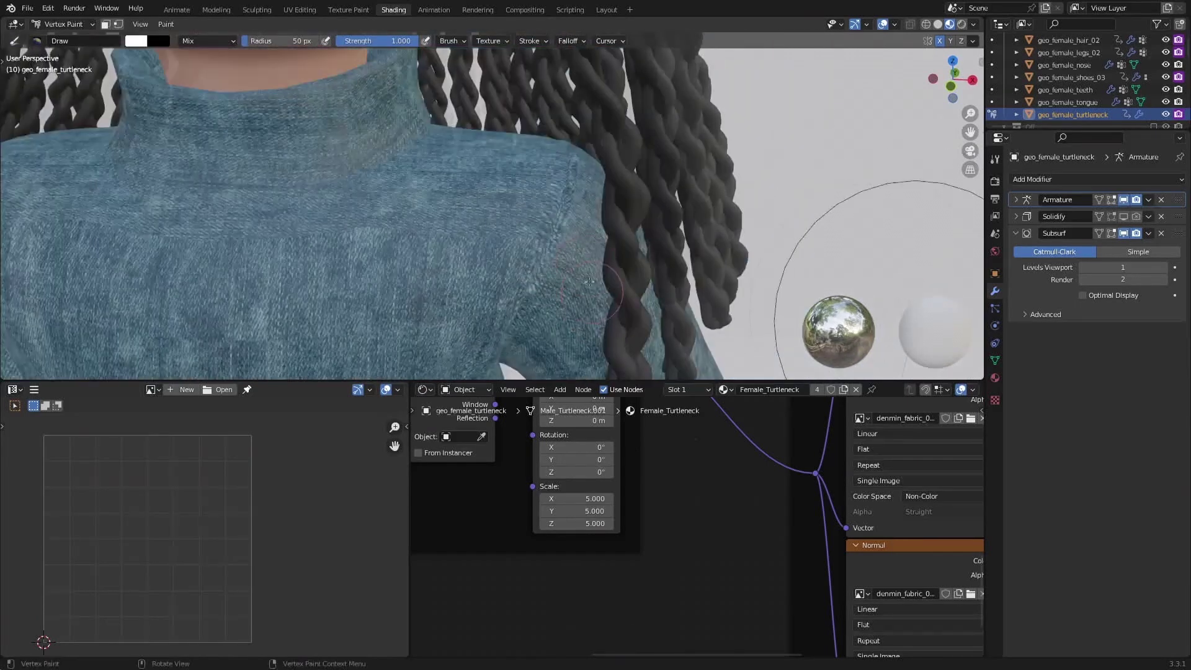
{"action": "middle_click_drag", "start_coordinate": [591, 217], "coordinate": [576, 222]}
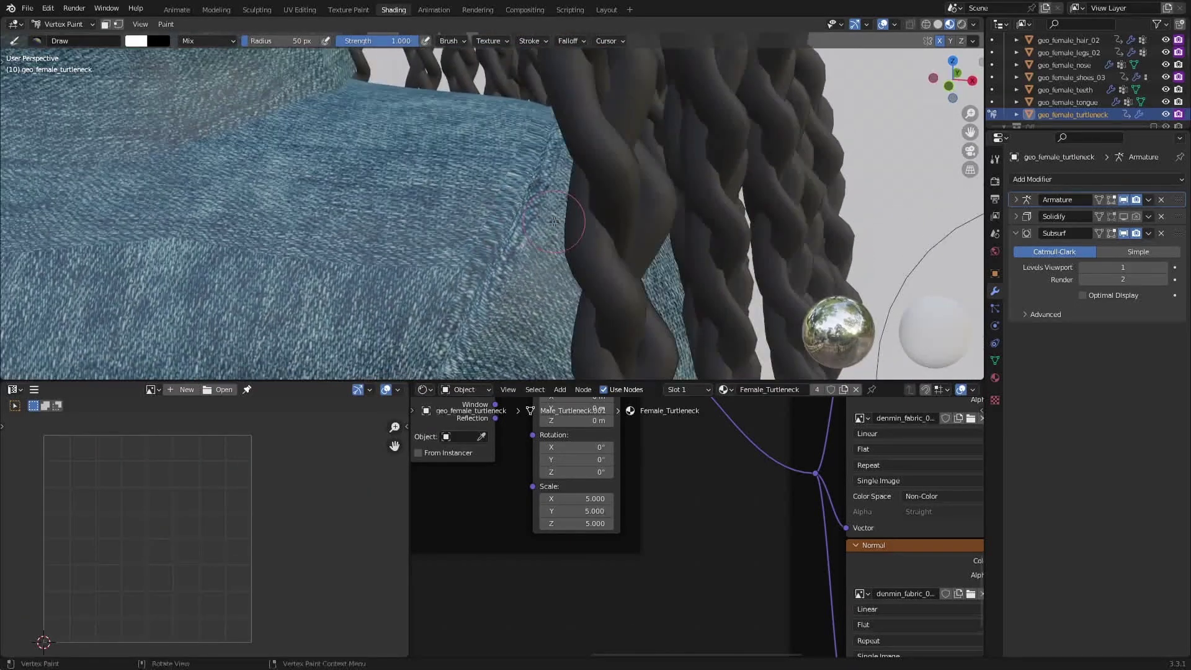